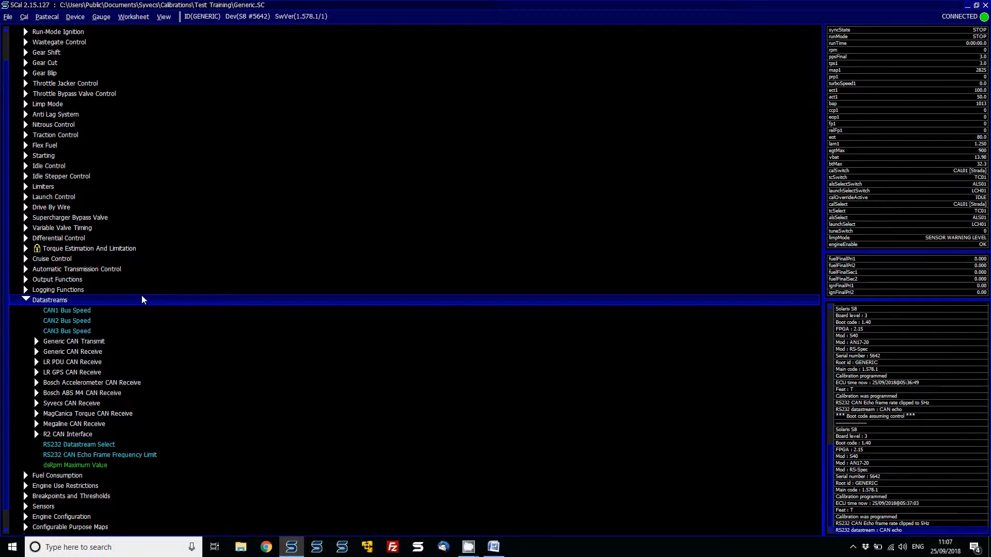
# - Open the Transmit Bus map under Generic CAN Transmit and examine the bus assignment across frames 1 to 40
pyautogui.press('Down')
pyautogui.press('Down')
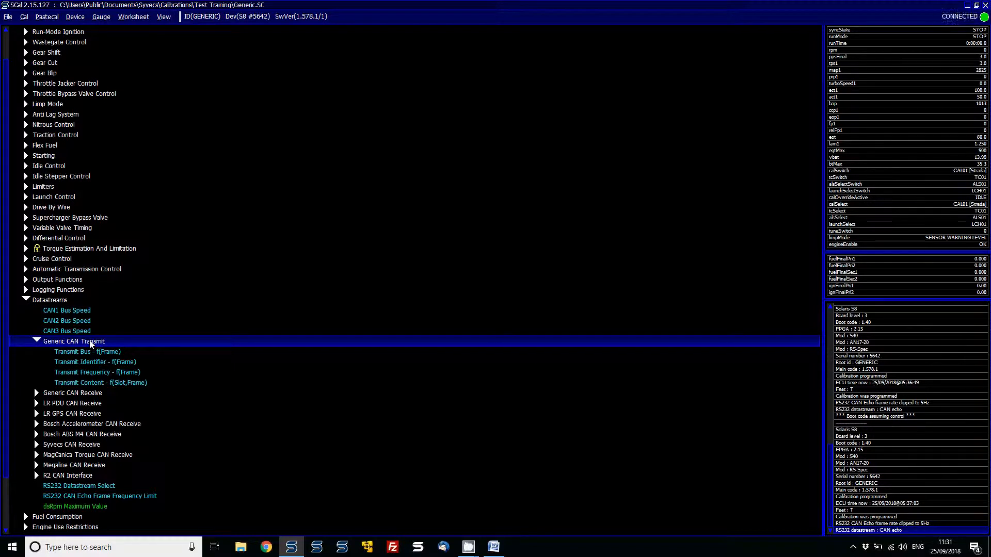
pyautogui.press('Down')
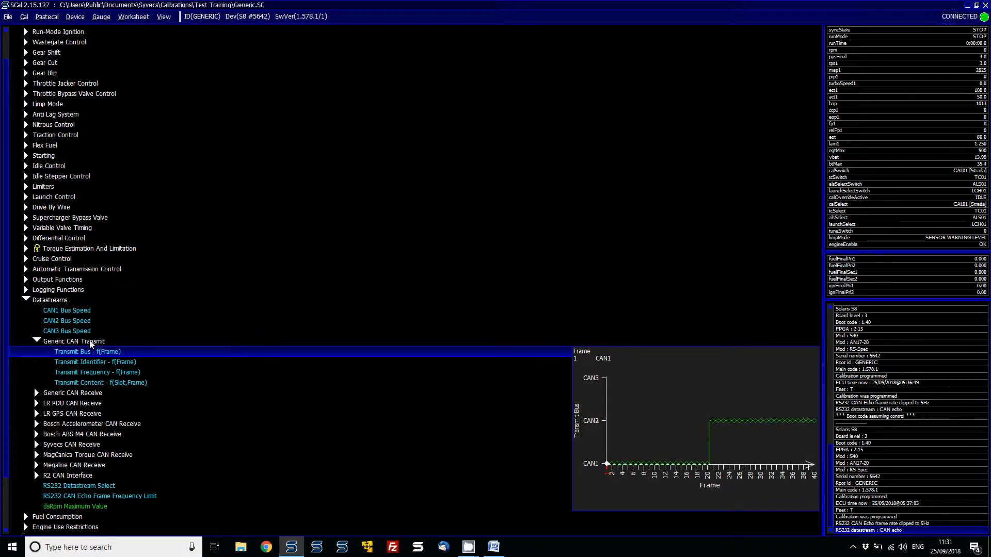
pyautogui.press('Return')
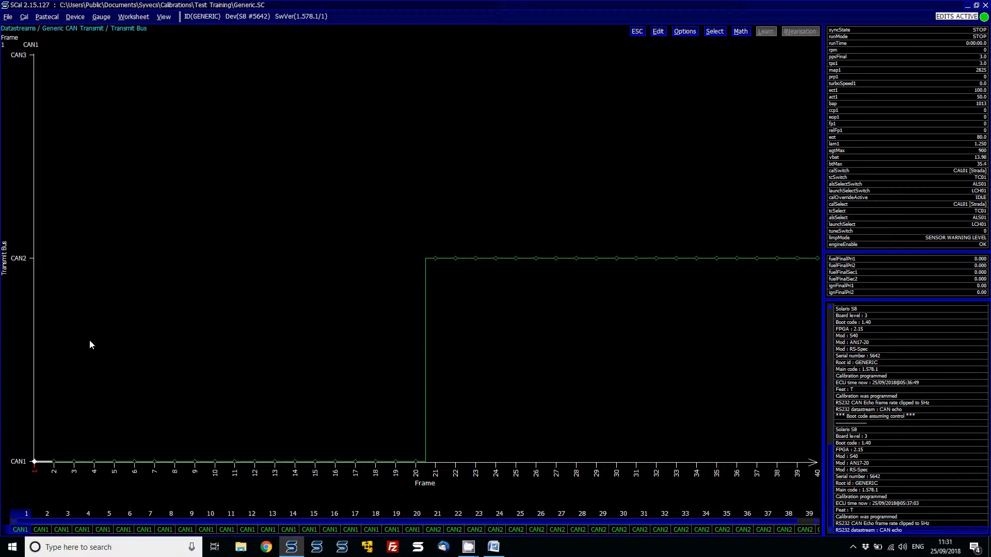
pyautogui.press('Right')
pyautogui.press('Right')
pyautogui.press('Right')
pyautogui.press('Right')
pyautogui.press('Right')
pyautogui.press('Right')
pyautogui.press('Right')
pyautogui.press('Right')
pyautogui.press('Right')
pyautogui.press('Right')
pyautogui.press('Right')
pyautogui.press('Right')
pyautogui.press('Right')
pyautogui.press('Right')
pyautogui.press('Right')
pyautogui.press('Right')
pyautogui.press('Right')
pyautogui.press('Right')
pyautogui.press('Right')
pyautogui.press('Right')
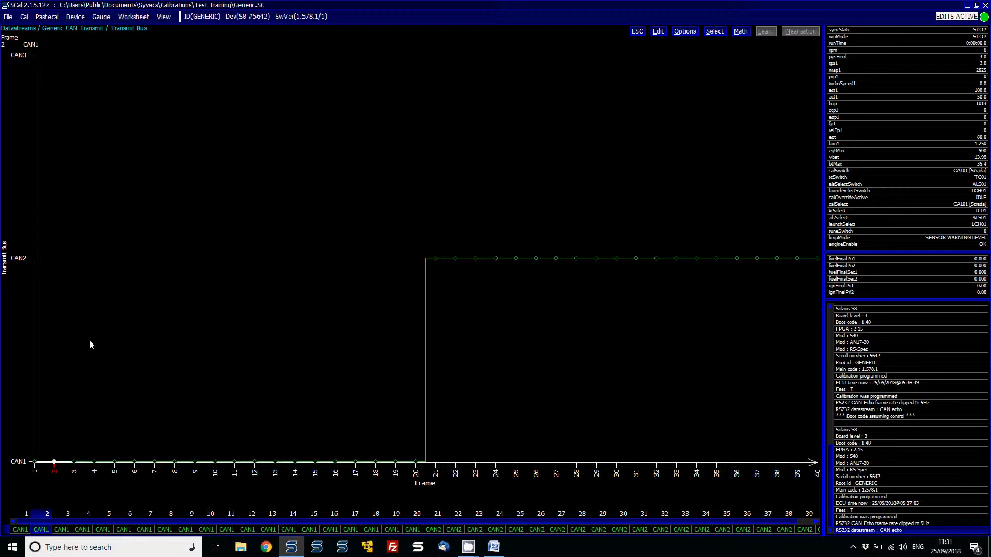
pyautogui.press('Right')
pyautogui.press('Right')
pyautogui.press('Right')
pyautogui.press('Right')
pyautogui.press('Right')
pyautogui.press('Right')
pyautogui.press('Right')
pyautogui.press('Right')
pyautogui.press('Right')
pyautogui.press('Right')
pyautogui.press('Right')
pyautogui.press('Right')
pyautogui.press('Right')
pyautogui.press('Right')
pyautogui.press('Right')
pyautogui.press('Right')
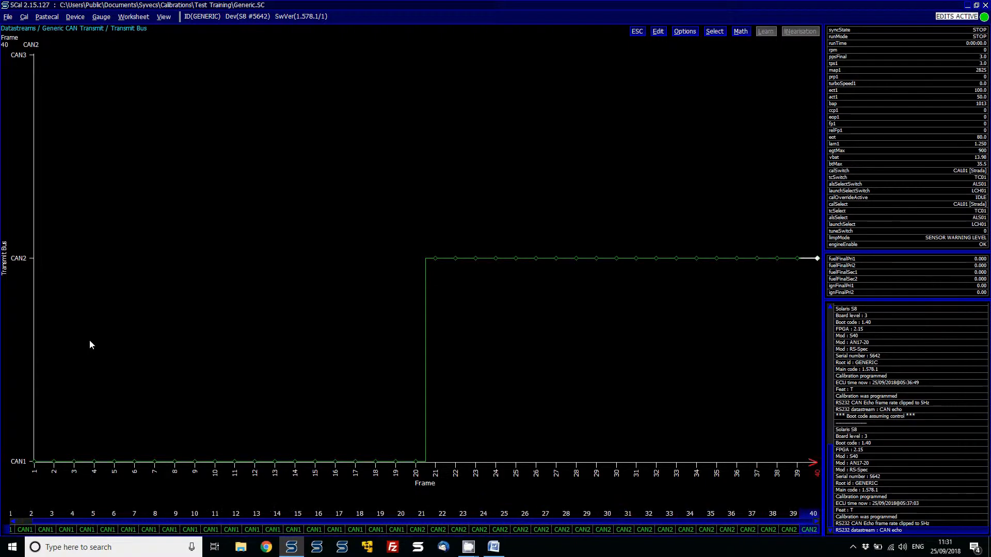
pyautogui.press('Escape')
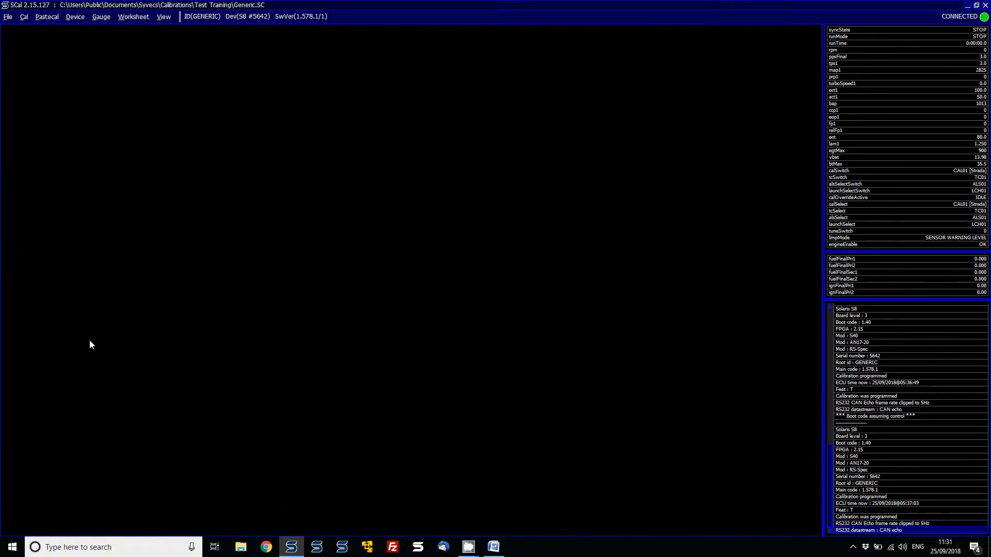
# - In the Transmit Identifier map, copy the identifiers 600h to 613h from frames 1–20 onto frames 21–40
pyautogui.press('Down')
pyautogui.press('Return')
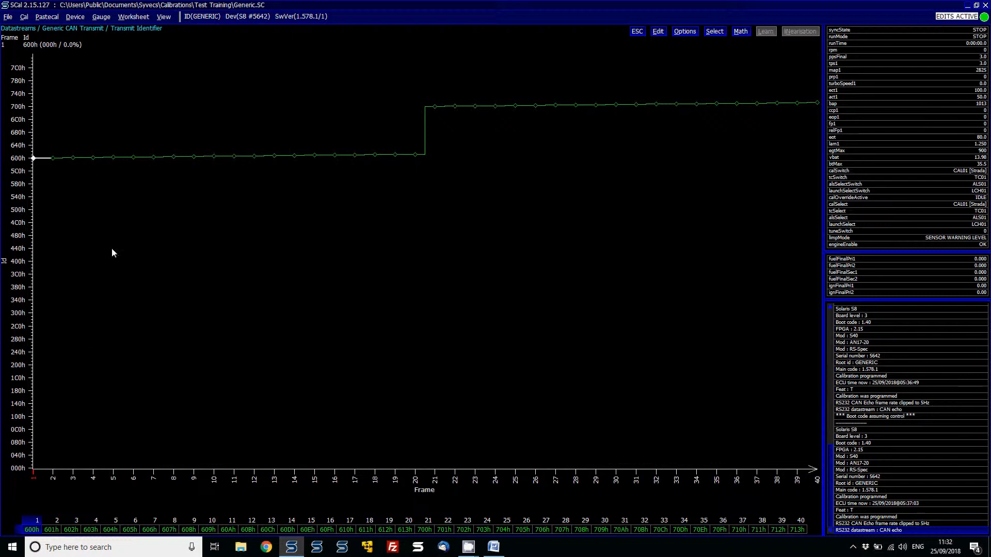
pyautogui.moveTo(51, 167); pyautogui.dragTo(419, 163)
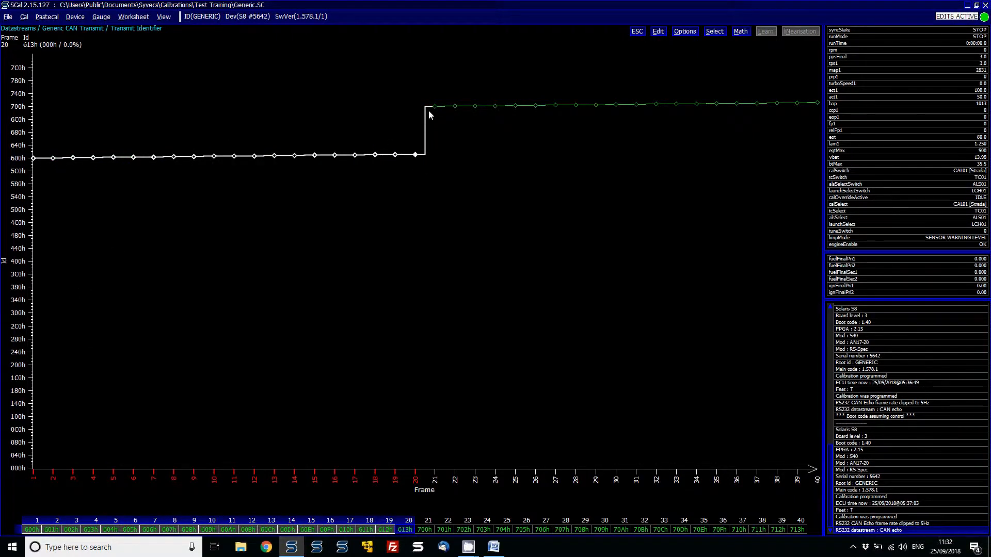
pyautogui.moveTo(428, 110); pyautogui.dragTo(813, 118)
pyautogui.hotkey('ctrl', 'v')
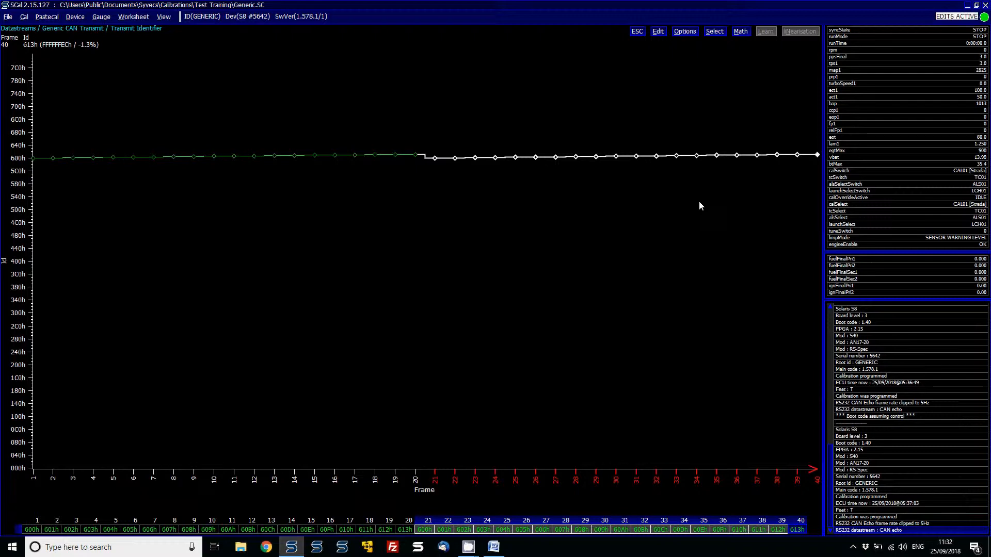
pyautogui.press('Escape')
# - In the Transmit Frequency map, set frames 21 to 40 to 5Hz
pyautogui.press('Down')
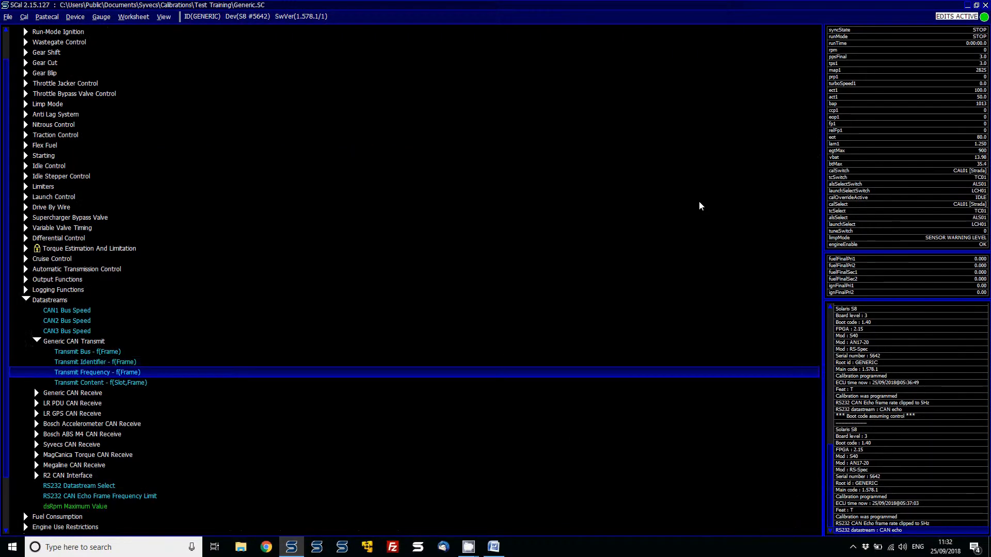
pyautogui.press('Return')
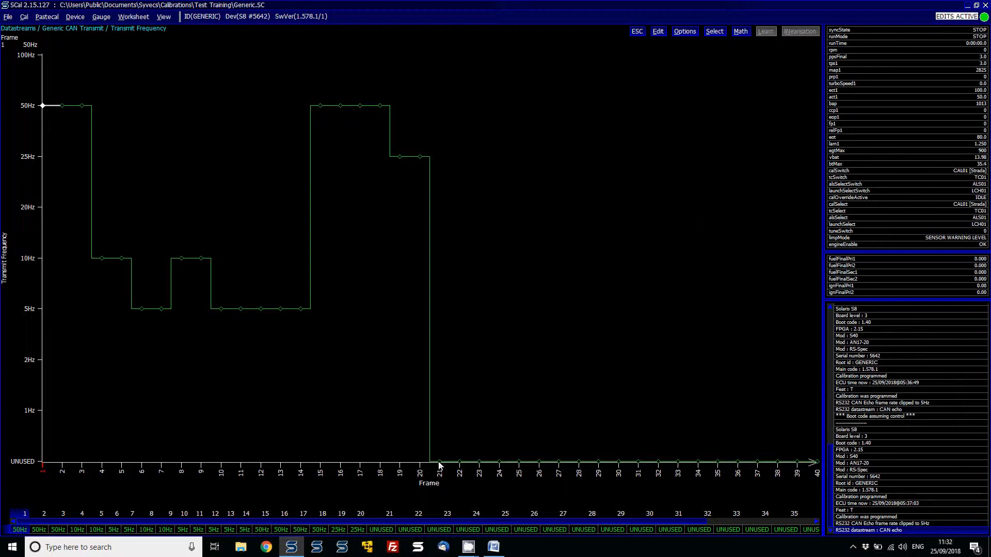
pyautogui.click(381, 530)
pyautogui.moveTo(380, 534); pyautogui.dragTo(817, 533)
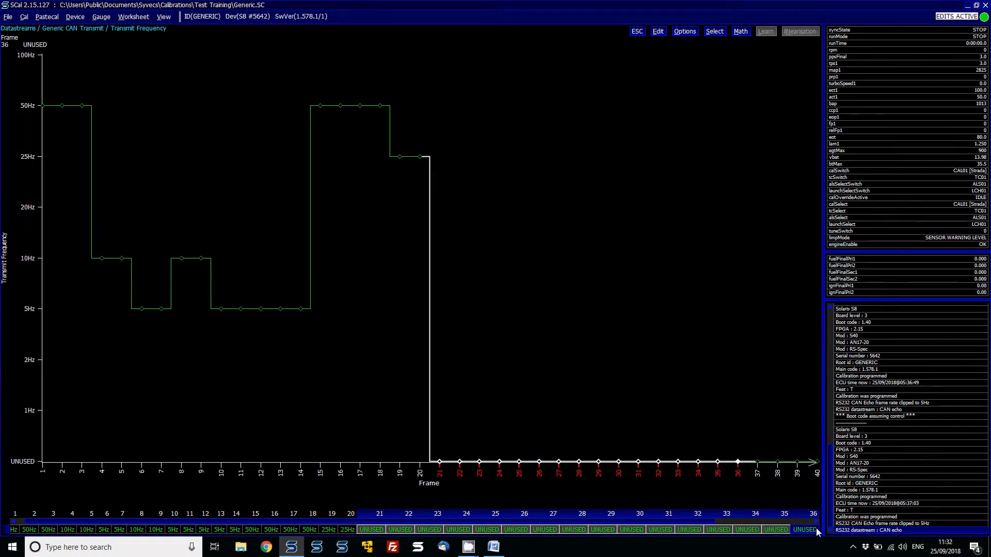
pyautogui.click(816, 528)
pyautogui.press('Right')
pyautogui.press('Right')
pyautogui.press('Right')
pyautogui.press('Right')
pyautogui.hotkey('shift', 'Left')
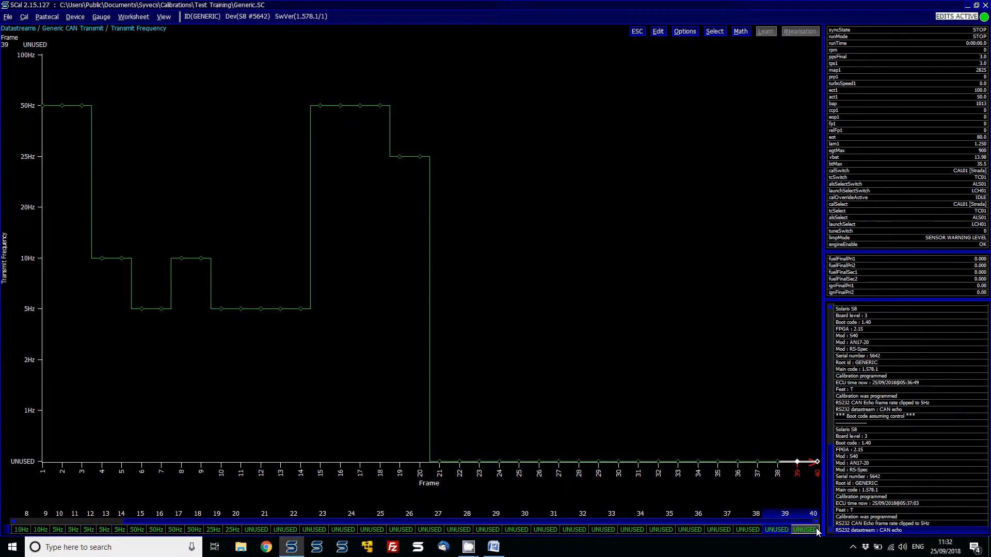
pyautogui.hotkey('shift', 'Left')
pyautogui.hotkey('shift', 'Left')
pyautogui.hotkey('shift', 'Left')
pyautogui.hotkey('shift', 'Left')
pyautogui.hotkey('shift', 'Left')
pyautogui.hotkey('shift', 'Left')
pyautogui.hotkey('shift', 'Left')
pyautogui.hotkey('shift', 'Left')
pyautogui.hotkey('shift', 'Left')
pyautogui.hotkey('shift', 'Left')
pyautogui.hotkey('shift', 'Left')
pyautogui.hotkey('shift', 'Left')
pyautogui.hotkey('shift', 'Left')
pyautogui.hotkey('shift', 'Left')
pyautogui.hotkey('shift', 'Left')
pyautogui.hotkey('shift', 'Left')
pyautogui.hotkey('shift', 'Left')
pyautogui.hotkey('shift', 'Left')
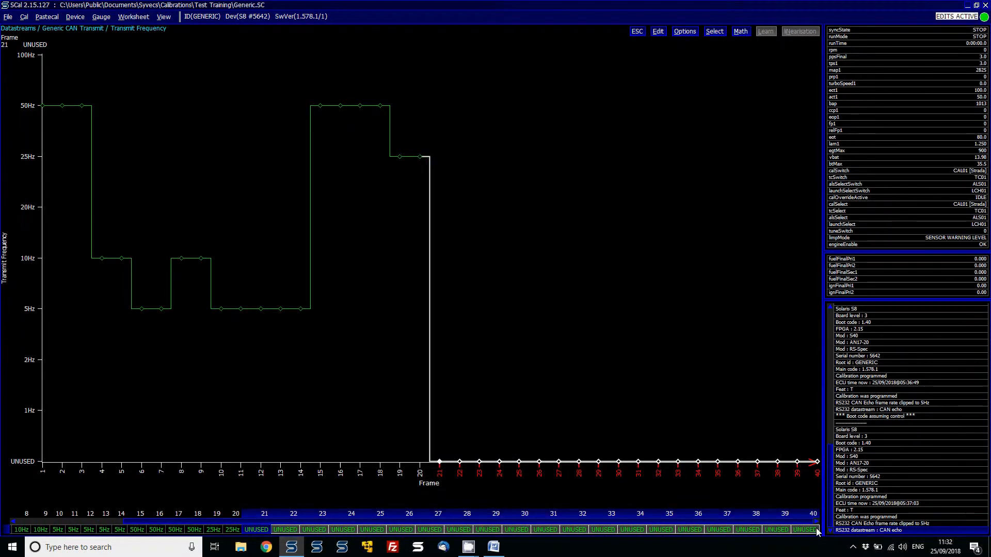
pyautogui.press('Return')
pyautogui.press('Down')
pyautogui.press('Down')
pyautogui.press('Down')
pyautogui.press('Down')
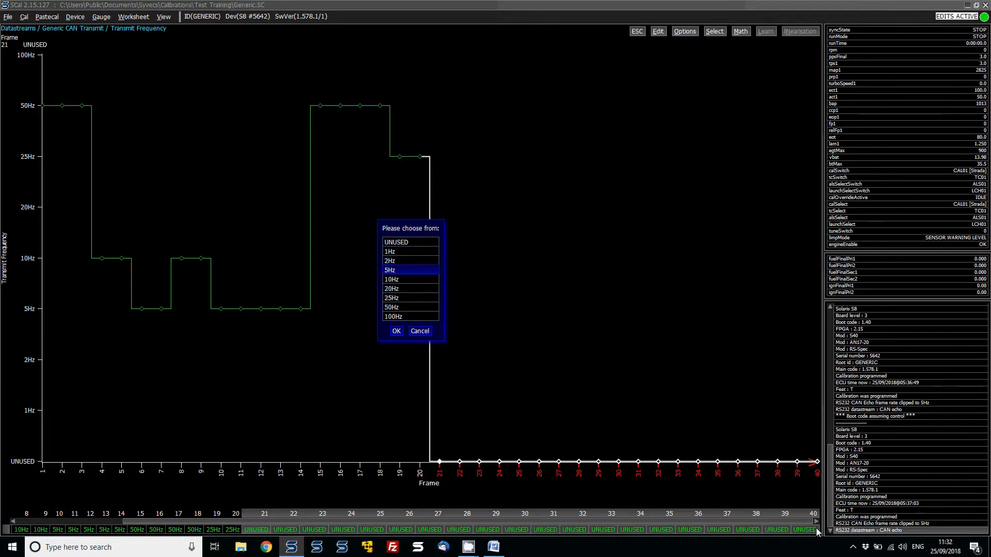
pyautogui.press('Return')
pyautogui.press('Escape')
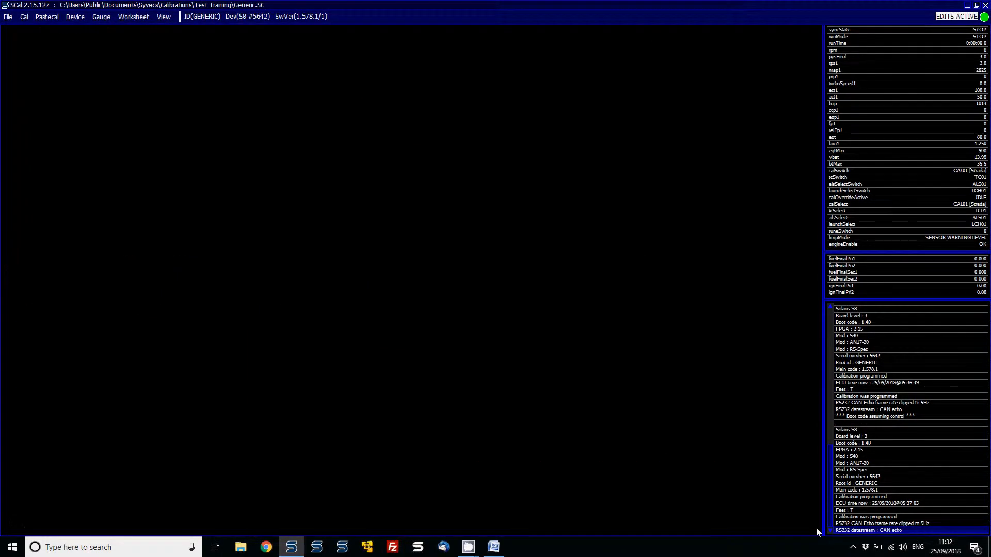
# - Open the Transmit Content map and select slots 1 to 4 of frames 1 to 20 to review their assigned channels
pyautogui.press('Down')
pyautogui.press('Return')
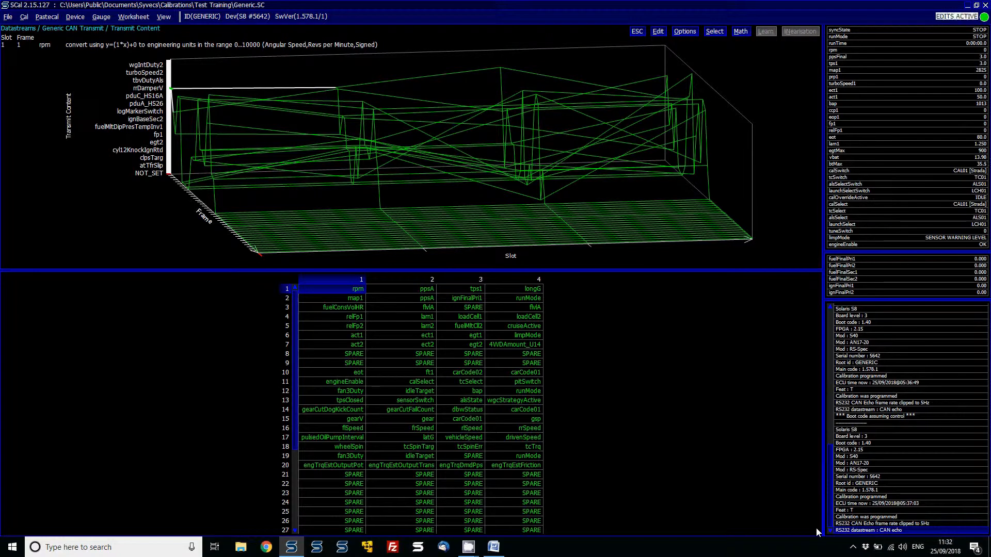
pyautogui.hotkey('shift', 'Down')
pyautogui.hotkey('shift', 'Down')
pyautogui.hotkey('shift', 'Down')
pyautogui.hotkey('shift', 'Down')
pyautogui.hotkey('shift', 'Down')
pyautogui.hotkey('shift', 'Down')
pyautogui.hotkey('shift', 'Down')
pyautogui.hotkey('shift', 'Down')
pyautogui.hotkey('shift', 'Down')
pyautogui.hotkey('shift', 'Down')
pyautogui.hotkey('shift', 'Down')
pyautogui.hotkey('shift', 'Down')
pyautogui.hotkey('shift', 'Down')
pyautogui.hotkey('shift', 'Down')
pyautogui.hotkey('shift', 'Down')
pyautogui.hotkey('shift', 'Down')
pyautogui.hotkey('shift', 'Down')
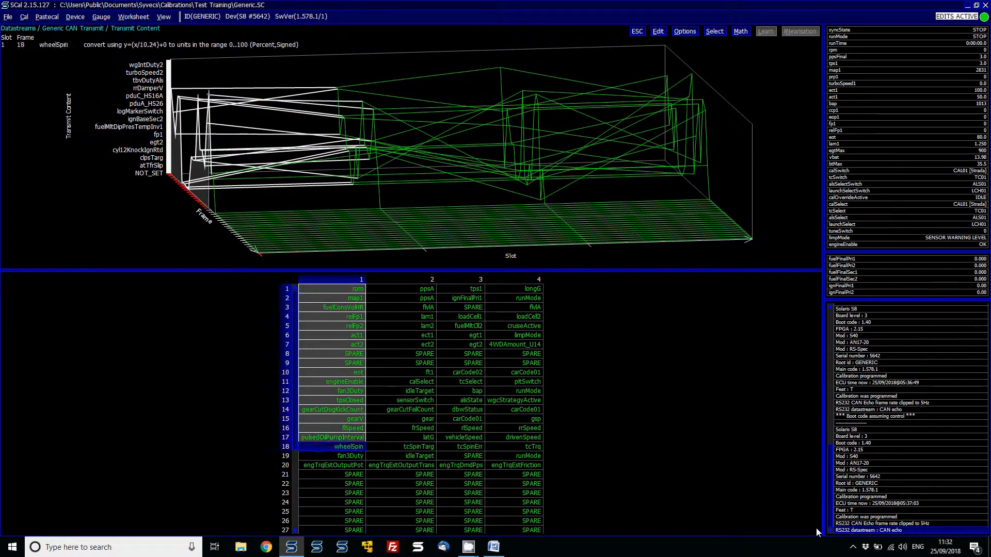
pyautogui.hotkey('shift', 'Down')
pyautogui.hotkey('shift', 'Down')
pyautogui.hotkey('shift', 'Right')
pyautogui.hotkey('shift', 'Right')
pyautogui.hotkey('shift', 'Right')
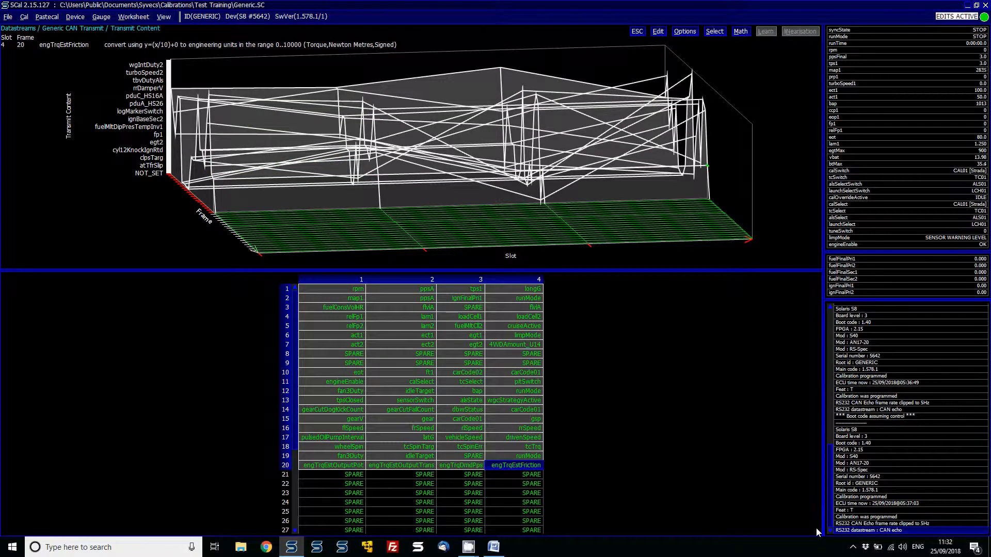
# - Examine the slot contents of frames 21 to 40 in the Transmit Content map
pyautogui.press('Down')
pyautogui.press('Down')
pyautogui.press('Down')
pyautogui.press('Down')
pyautogui.press('Down')
pyautogui.press('Down')
pyautogui.press('Down')
pyautogui.press('Down')
pyautogui.press('Down')
pyautogui.press('Down')
pyautogui.press('Down')
pyautogui.press('Down')
pyautogui.press('Down')
pyautogui.press('Down')
pyautogui.press('Down')
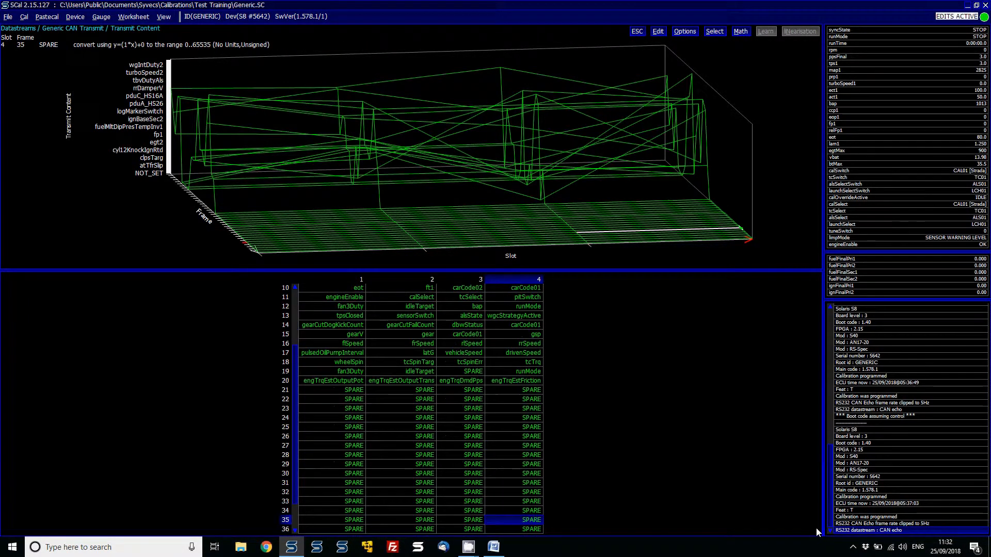
pyautogui.press('Up')
pyautogui.press('Up')
pyautogui.press('Up')
pyautogui.press('Up')
pyautogui.press('Up')
pyautogui.press('Up')
pyautogui.press('Up')
pyautogui.press('Up')
pyautogui.press('Up')
pyautogui.press('Up')
pyautogui.press('Up')
pyautogui.press('Up')
pyautogui.press('Up')
pyautogui.press('Up')
pyautogui.press('Left')
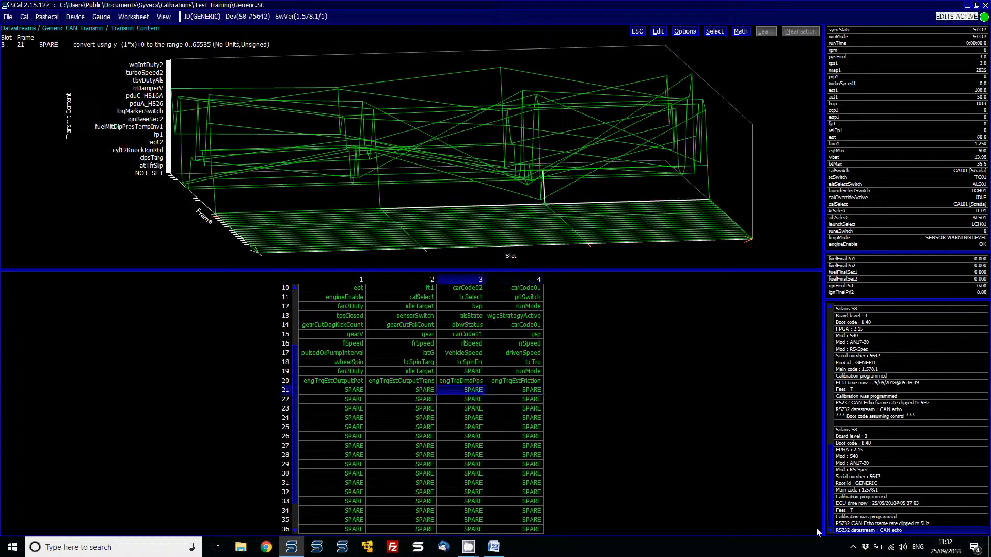
pyautogui.press('Left')
pyautogui.press('Left')
pyautogui.press('Down')
pyautogui.press('Down')
pyautogui.press('Down')
pyautogui.press('Down')
pyautogui.press('Down')
pyautogui.press('Down')
pyautogui.press('Down')
pyautogui.press('Down')
pyautogui.press('Down')
pyautogui.press('Down')
pyautogui.press('Down')
pyautogui.press('Down')
pyautogui.press('Down')
pyautogui.press('Down')
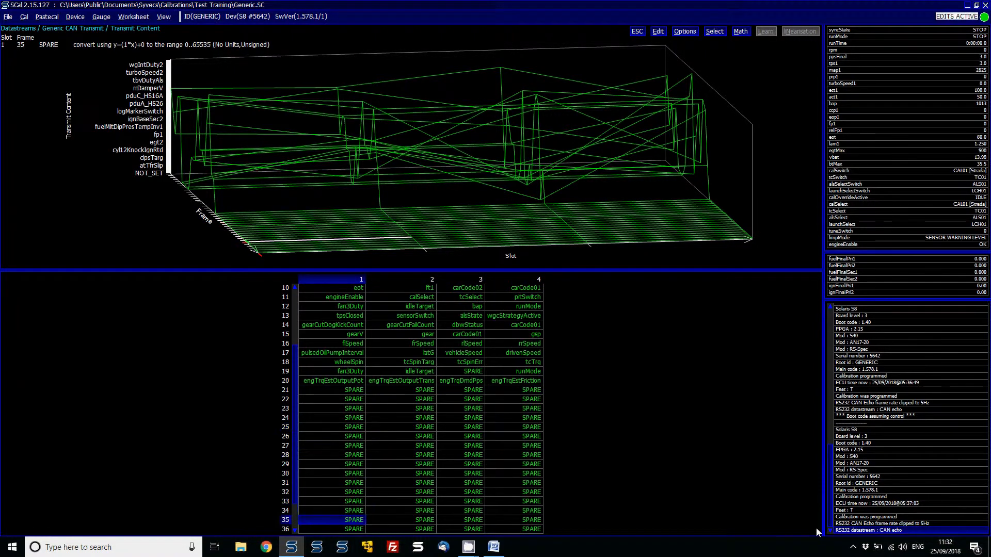
pyautogui.press('Down')
pyautogui.press('Down')
pyautogui.press('Down')
pyautogui.press('Down')
pyautogui.press('Down')
pyautogui.press('Right')
pyautogui.press('Right')
pyautogui.press('Right')
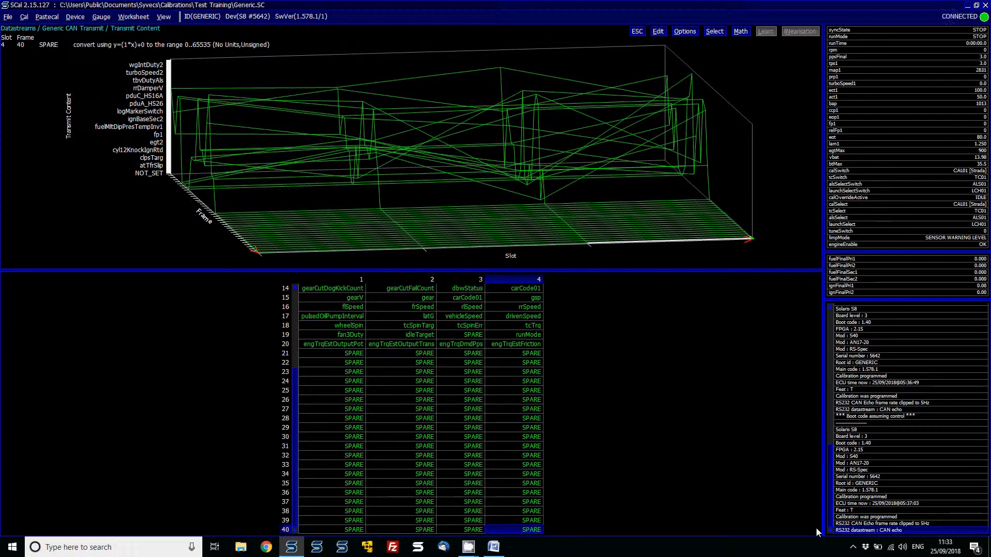
# - In the Transmit Content map, copy the contents of slots 1 to 4 from frames 1–20 onto frames 21–40
pyautogui.press('Up')
pyautogui.press('Up')
pyautogui.press('Up')
pyautogui.press('Up')
pyautogui.press('Up')
pyautogui.press('Up')
pyautogui.press('Up')
pyautogui.press('Up')
pyautogui.press('Up')
pyautogui.press('Up')
pyautogui.press('Up')
pyautogui.press('Up')
pyautogui.press('Up')
pyautogui.press('Up')
pyautogui.press('Up')
pyautogui.press('Up')
pyautogui.press('Up')
pyautogui.press('Up')
pyautogui.press('Up')
pyautogui.press('Up')
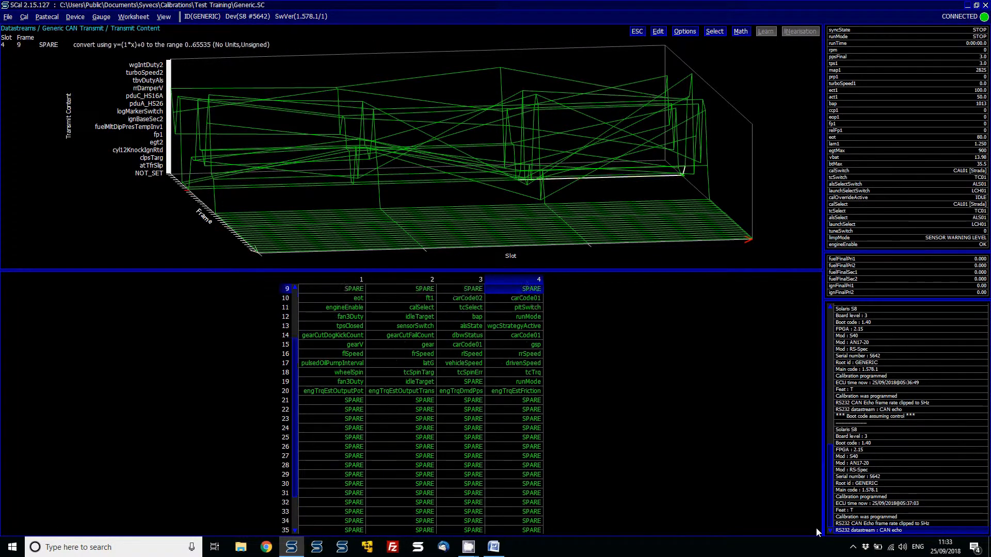
pyautogui.press('Left')
pyautogui.press('Left')
pyautogui.press('Left')
pyautogui.hotkey('shift', 'Down')
pyautogui.hotkey('shift', 'Down')
pyautogui.hotkey('shift', 'Down')
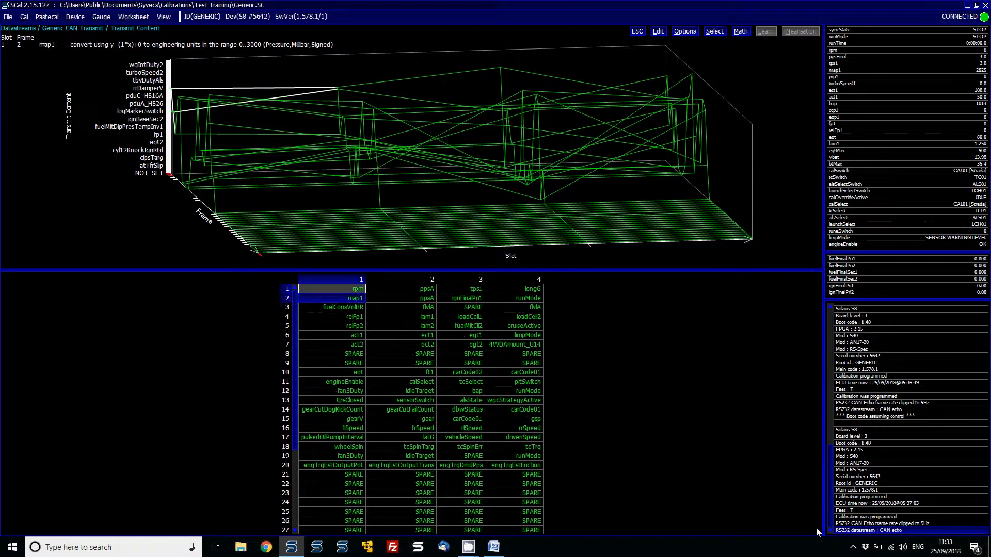
pyautogui.hotkey('shift', 'Down')
pyautogui.hotkey('shift', 'Down')
pyautogui.hotkey('shift', 'Down')
pyautogui.hotkey('shift', 'Down')
pyautogui.hotkey('shift', 'Down')
pyautogui.hotkey('shift', 'Down')
pyautogui.hotkey('shift', 'Down')
pyautogui.hotkey('shift', 'Down')
pyautogui.hotkey('shift', 'Down')
pyautogui.hotkey('shift', 'Down')
pyautogui.hotkey('shift', 'Down')
pyautogui.hotkey('shift', 'Down')
pyautogui.hotkey('shift', 'Down')
pyautogui.hotkey('shift', 'Down')
pyautogui.hotkey('shift', 'Down')
pyautogui.hotkey('shift', 'Down')
pyautogui.hotkey('shift', 'Right')
pyautogui.hotkey('shift', 'Right')
pyautogui.hotkey('shift', 'Right')
pyautogui.hotkey('ctrl', 'c')
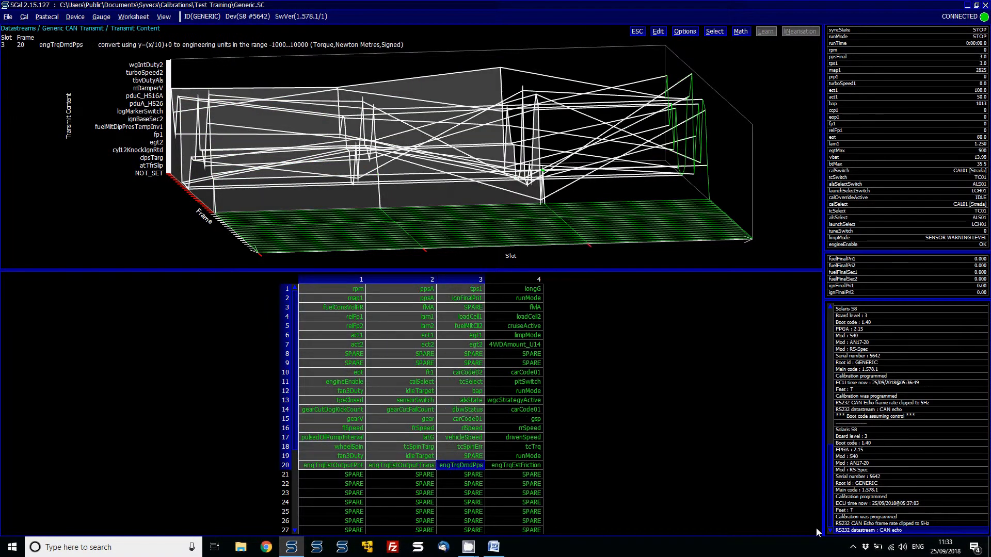
pyautogui.press('Down')
pyautogui.press('Left')
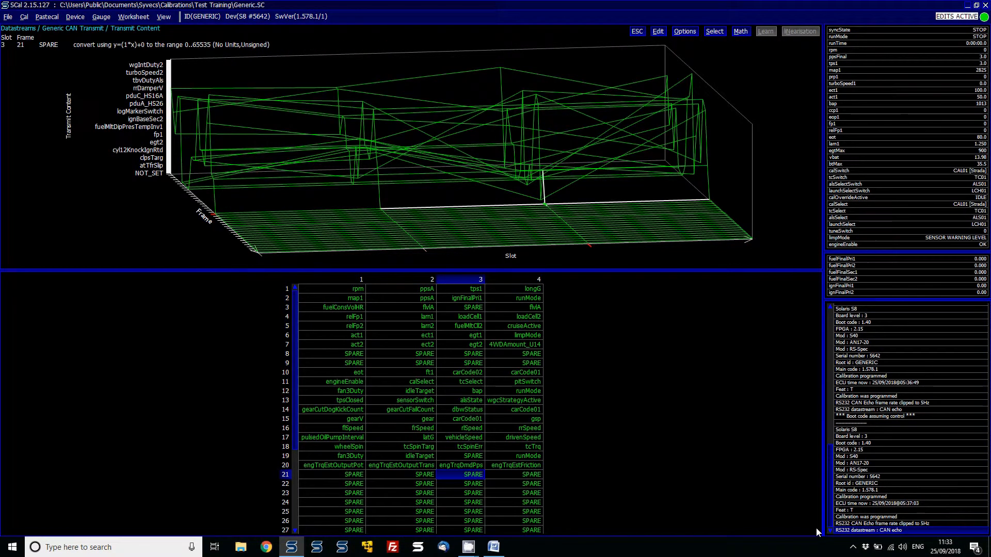
pyautogui.press('Left')
pyautogui.press('Left')
pyautogui.hotkey('shift', 'Down')
pyautogui.hotkey('shift', 'Down')
pyautogui.hotkey('shift', 'Down')
pyautogui.hotkey('shift', 'Down')
pyautogui.hotkey('shift', 'Down')
pyautogui.hotkey('shift', 'Down')
pyautogui.hotkey('shift', 'Down')
pyautogui.hotkey('shift', 'Down')
pyautogui.hotkey('shift', 'Down')
pyautogui.hotkey('shift', 'Down')
pyautogui.hotkey('shift', 'Down')
pyautogui.hotkey('shift', 'Down')
pyautogui.hotkey('shift', 'Down')
pyautogui.hotkey('shift', 'Down')
pyautogui.hotkey('shift', 'Down')
pyautogui.hotkey('shift', 'Down')
pyautogui.hotkey('shift', 'Down')
pyautogui.hotkey('shift', 'Down')
pyautogui.hotkey('shift', 'Down')
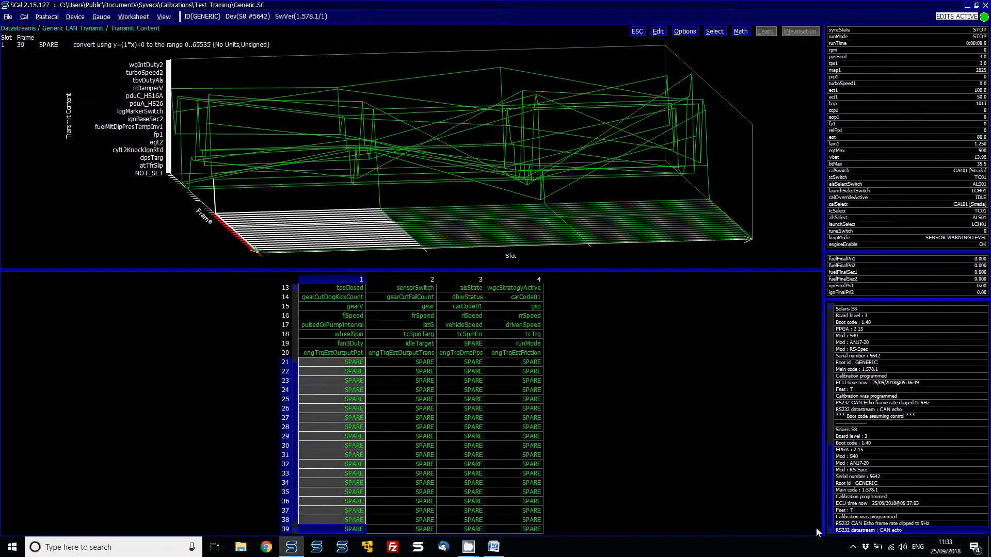
pyautogui.hotkey('shift', 'Right')
pyautogui.hotkey('shift', 'Right')
pyautogui.hotkey('ctrl', 'v')
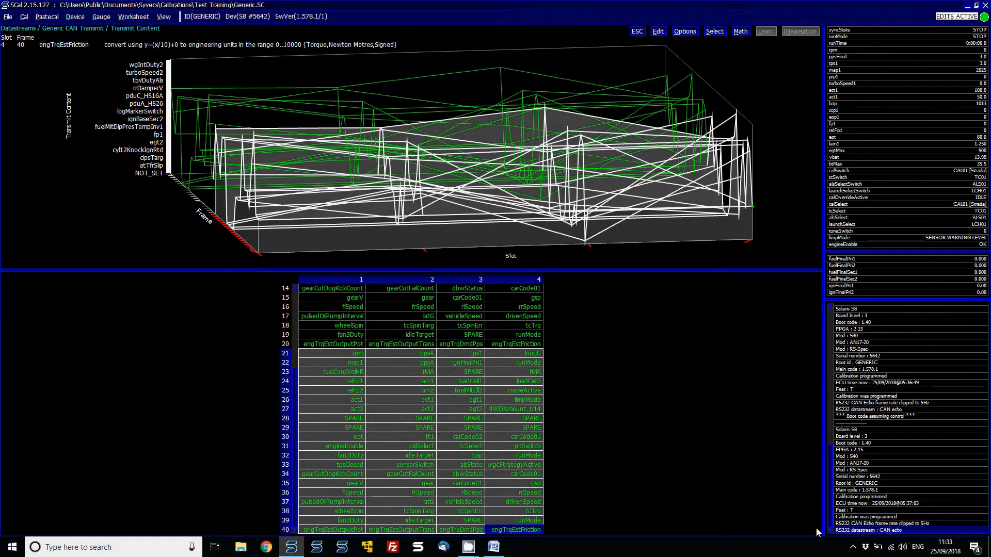
# - Compare the slot contents of frames 1–20 with those of the frames from 21 onward, and leave the Transmit Content map
pyautogui.press('Up')
pyautogui.press('Up')
pyautogui.press('Up')
pyautogui.press('Up')
pyautogui.press('Up')
pyautogui.press('Up')
pyautogui.press('Up')
pyautogui.press('Up')
pyautogui.press('Up')
pyautogui.press('Up')
pyautogui.press('Up')
pyautogui.press('Up')
pyautogui.press('Up')
pyautogui.press('Up')
pyautogui.press('Up')
pyautogui.press('Up')
pyautogui.press('Up')
pyautogui.press('Up')
pyautogui.press('Up')
pyautogui.press('Up')
pyautogui.press('Up')
pyautogui.press('Up')
pyautogui.press('Up')
pyautogui.press('Up')
pyautogui.press('Up')
pyautogui.press('Up')
pyautogui.press('Up')
pyautogui.press('Up')
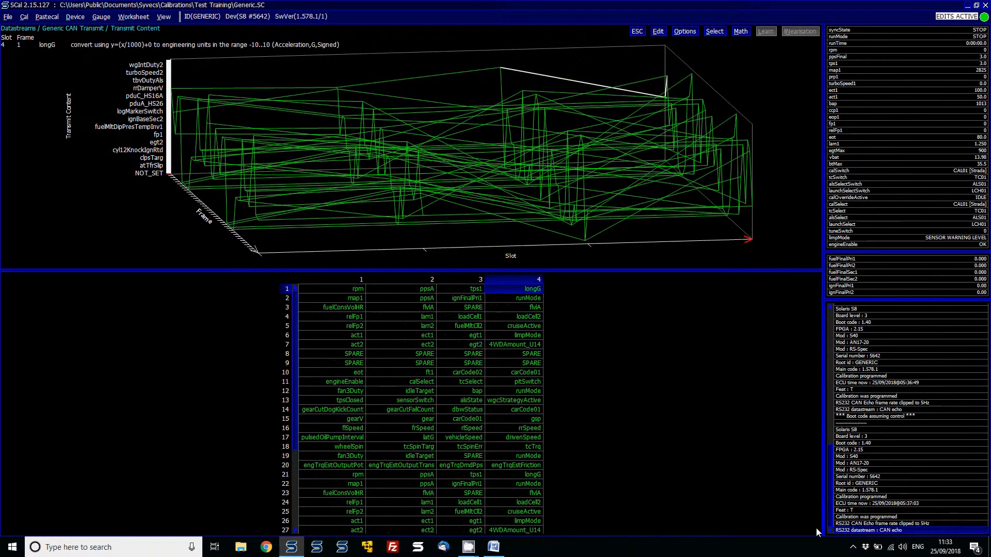
pyautogui.press('Left')
pyautogui.press('Left')
pyautogui.press('Left')
pyautogui.press('Down')
pyautogui.press('Down')
pyautogui.press('Down')
pyautogui.press('Down')
pyautogui.press('Down')
pyautogui.press('Down')
pyautogui.press('Down')
pyautogui.press('Down')
pyautogui.press('Down')
pyautogui.press('Down')
pyautogui.press('Down')
pyautogui.press('Down')
pyautogui.press('Down')
pyautogui.press('Down')
pyautogui.press('Down')
pyautogui.press('Down')
pyautogui.press('Down')
pyautogui.press('Down')
pyautogui.press('Down')
pyautogui.press('Down')
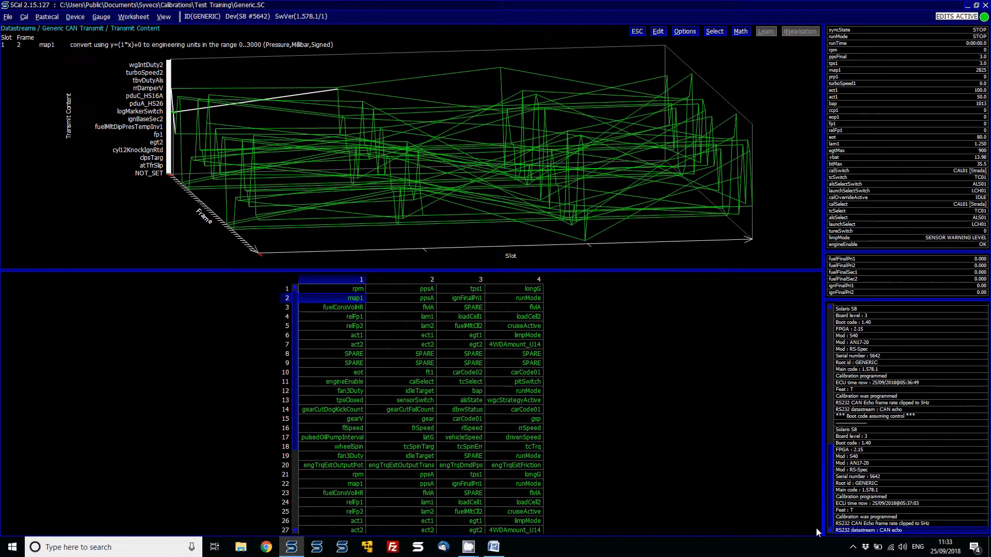
pyautogui.press('Down')
pyautogui.press('Down')
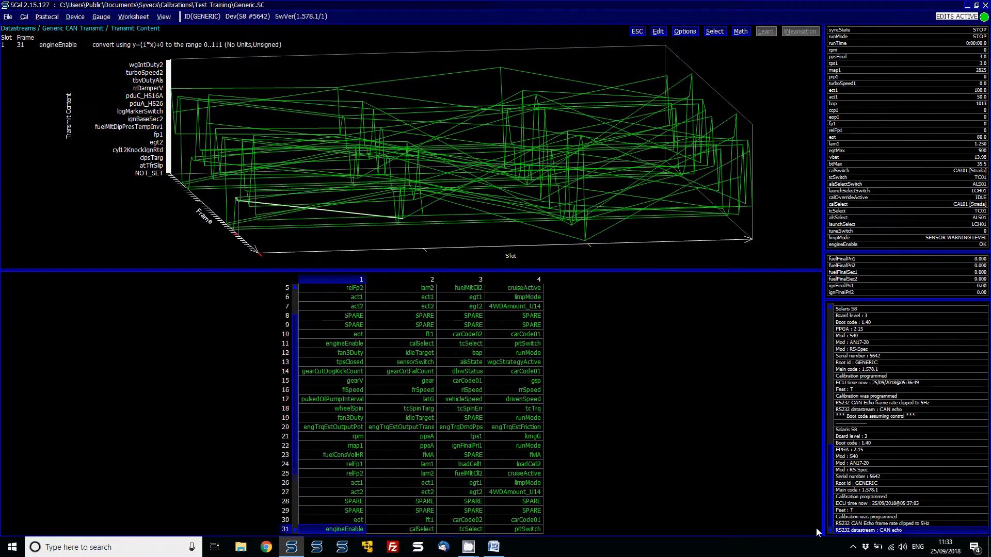
pyautogui.press('Escape')
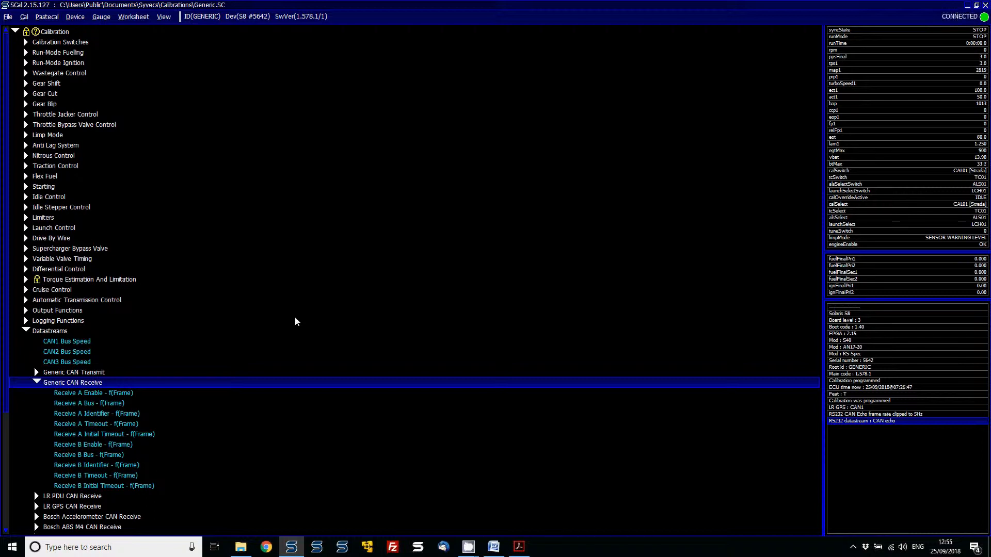
# - Check the CAN1 Bus Speed setting under Datastreams
pyautogui.press('Up')
pyautogui.press('Up')
pyautogui.press('Up')
pyautogui.press('Up')
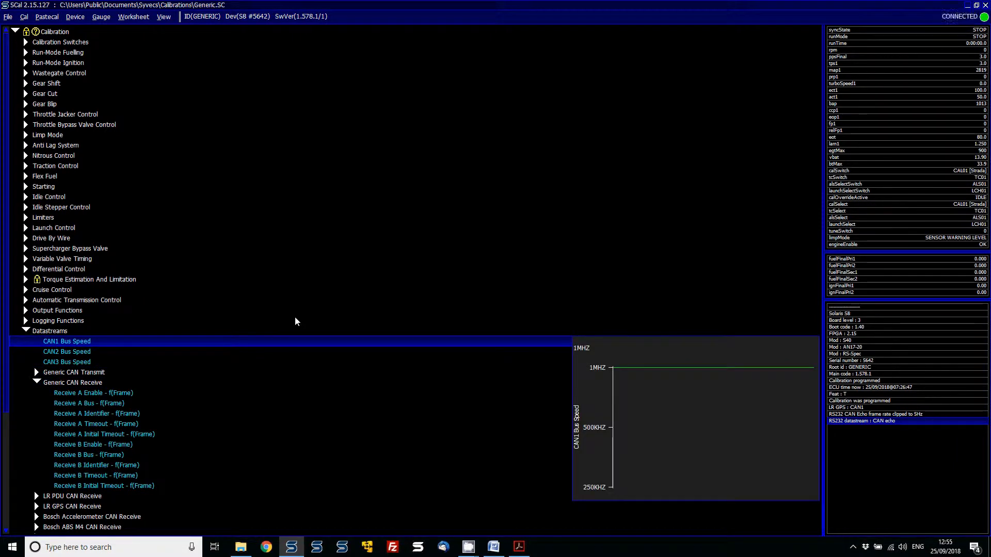
# - Open the Receive A Bus map under Generic CAN Receive to review the bus assigned to each frame group
pyautogui.press('Down')
pyautogui.press('Down')
pyautogui.press('Down')
pyautogui.press('Down')
pyautogui.press('Down')
pyautogui.press('Down')
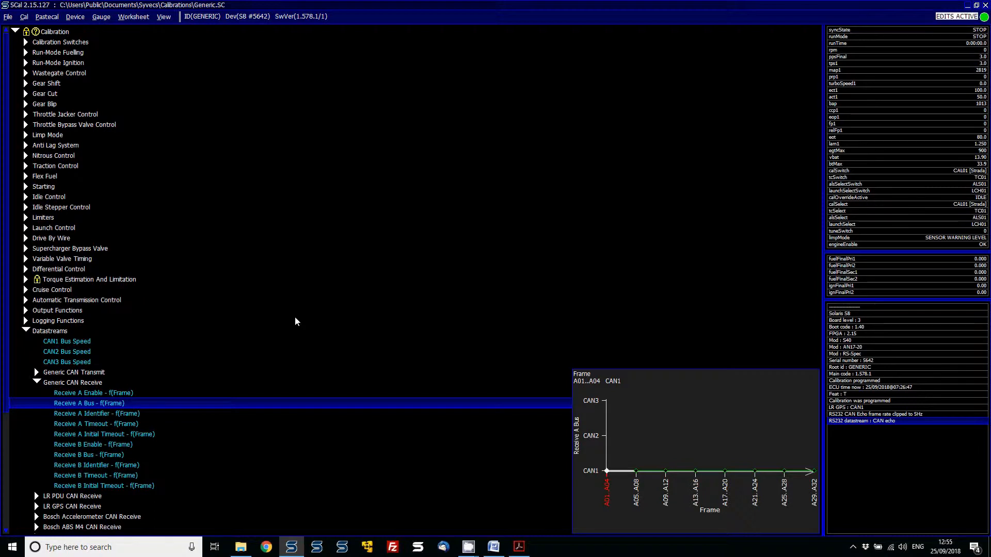
pyautogui.press('Return')
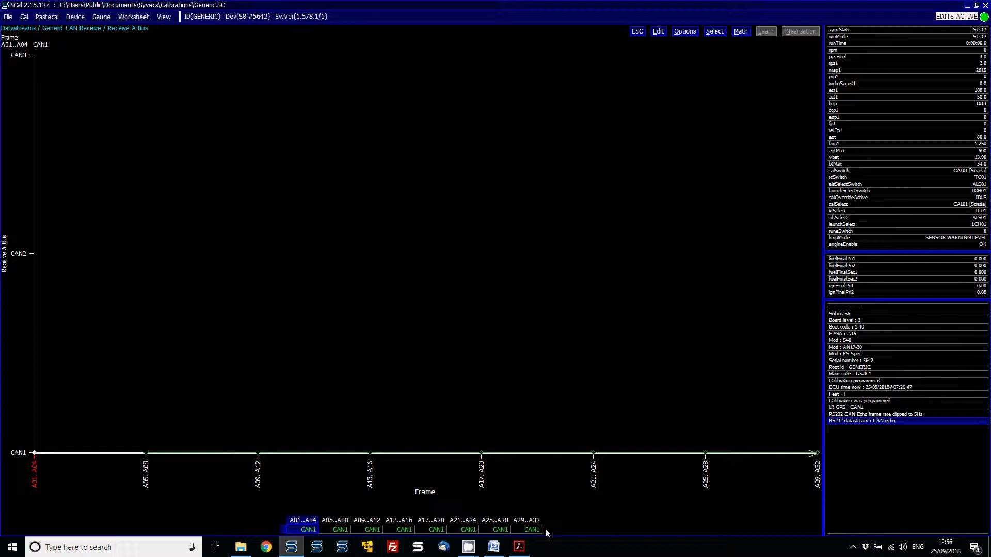
# - Consult the CAN Output Description for frames 0xF6 and 0xF7 in Syvecs KT8.pdf in Adobe Acrobat, and return to the SCal calibration tree
pyautogui.click(518, 546)
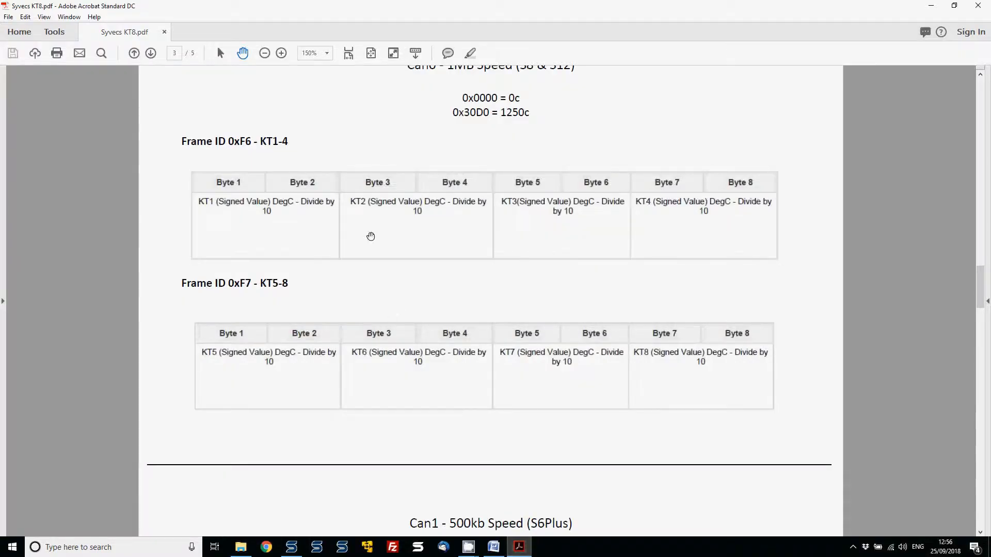
pyautogui.scroll(3, 360, 202)
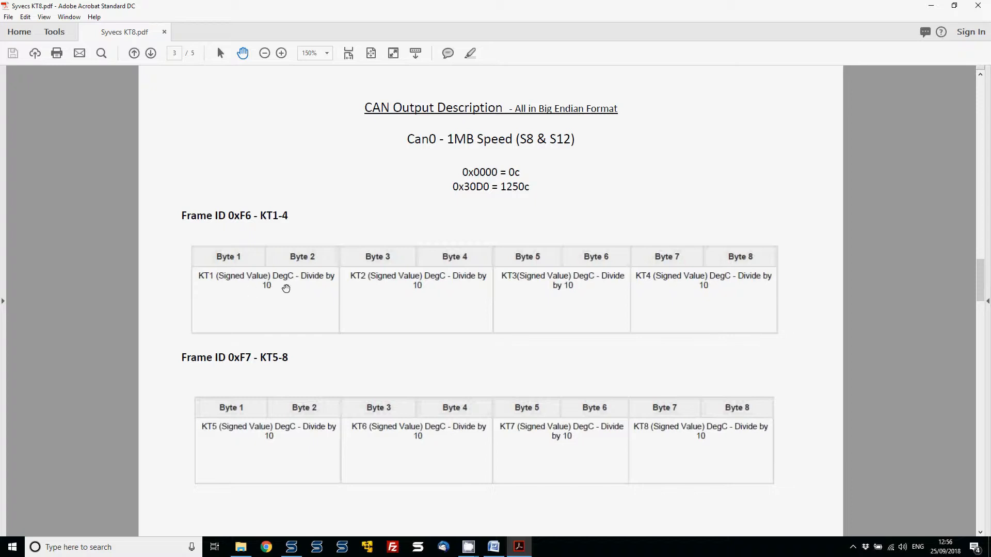
pyautogui.click(286, 552)
pyautogui.press('Escape')
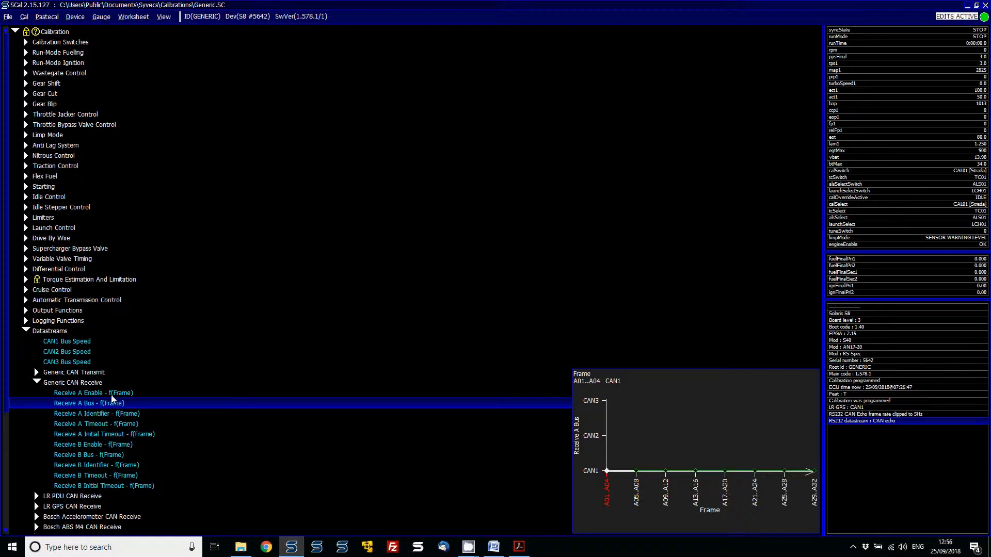
pyautogui.click(519, 547)
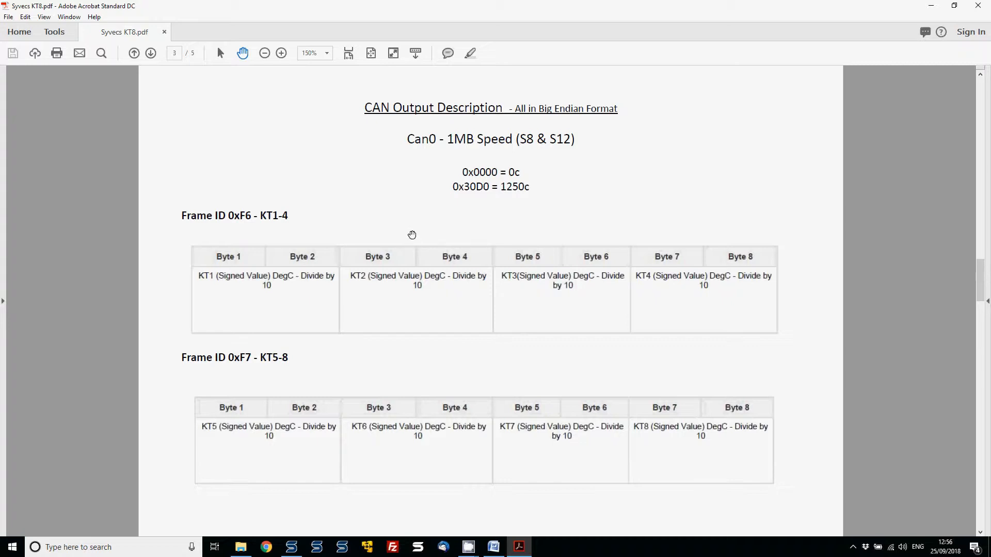
pyautogui.click(291, 547)
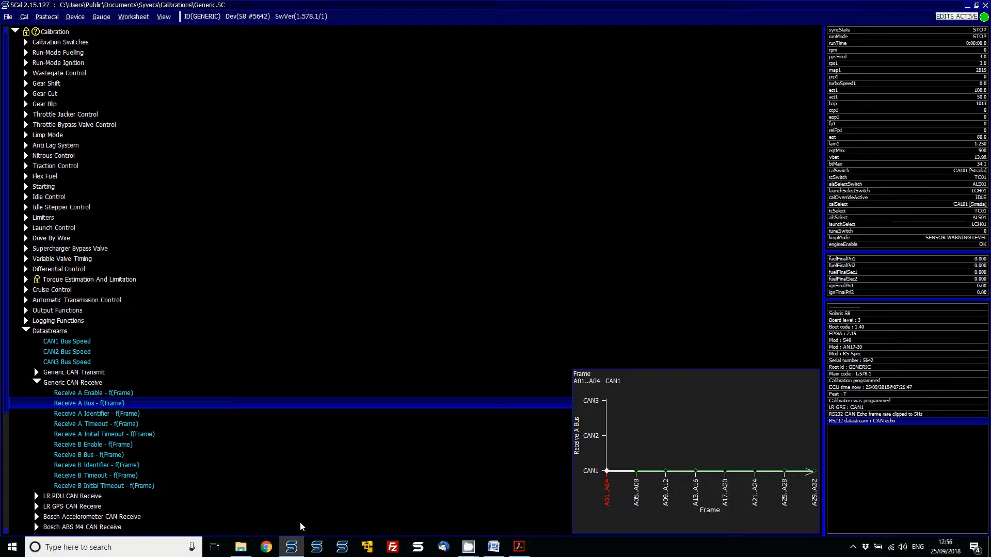
# - In the Receive A Enable map, set frame group A25..A28 to YES
pyautogui.doubleClick(117, 397)
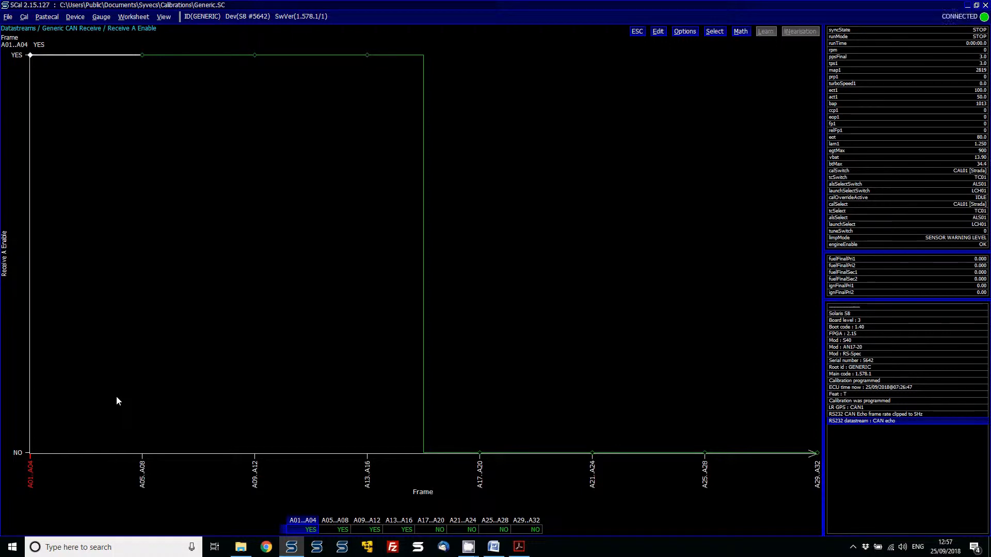
pyautogui.press('Right')
pyautogui.press('Right')
pyautogui.press('Right')
pyautogui.press('Right')
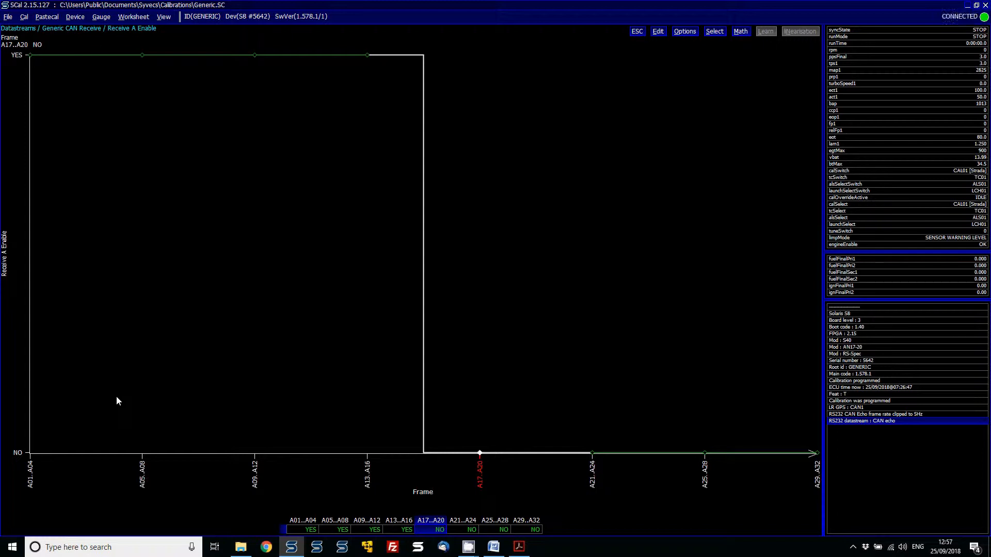
pyautogui.press('Right')
pyautogui.press('Right')
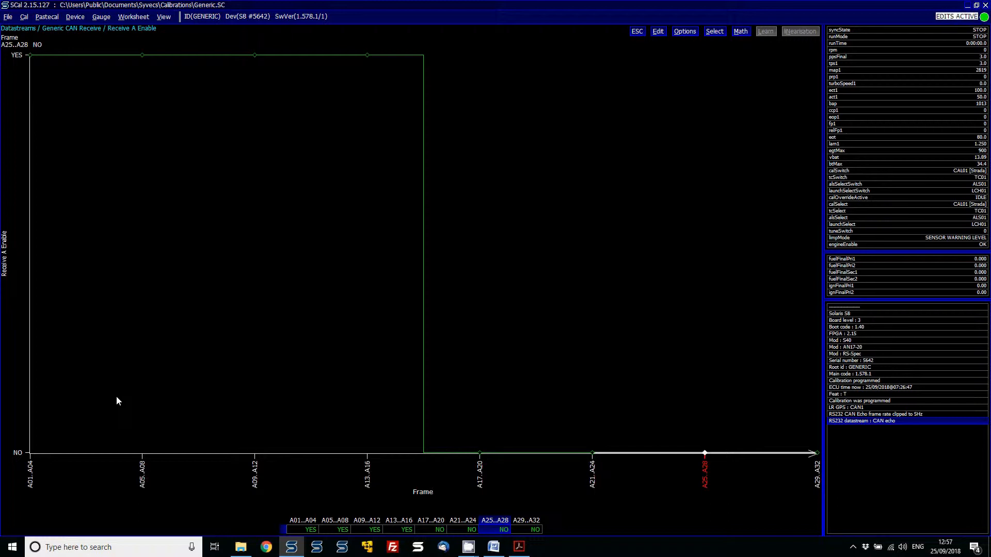
pyautogui.press('pageup')
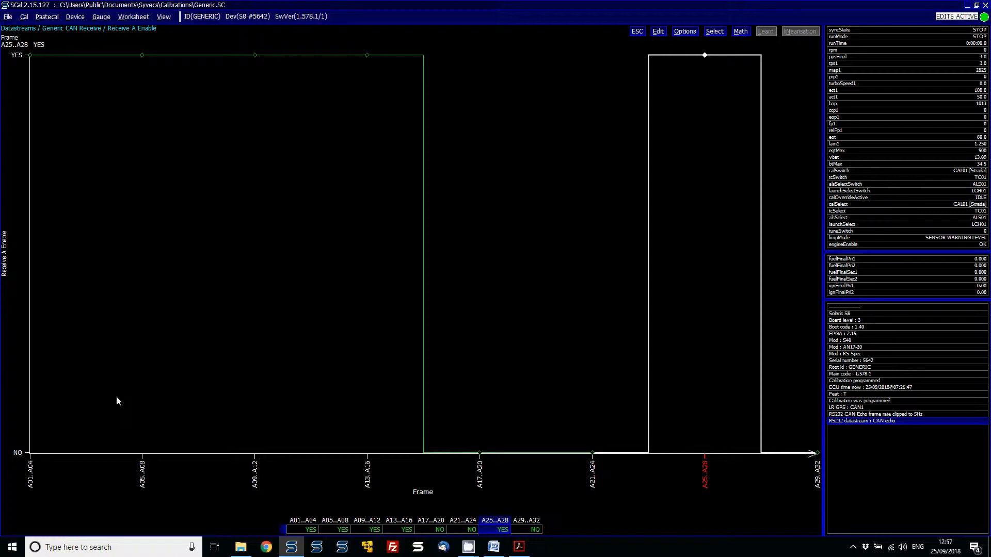
pyautogui.press('Escape')
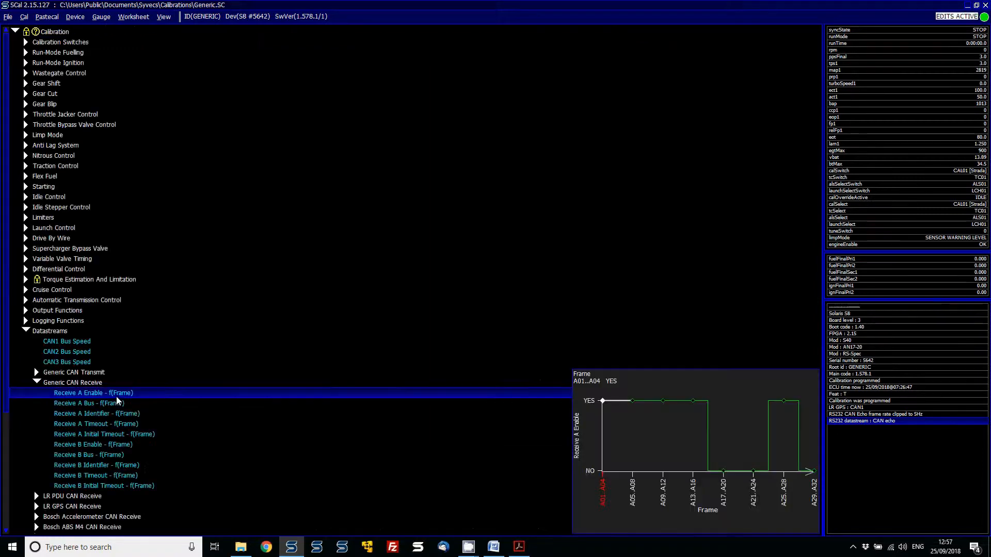
# - In the Receive A Bus map, assign frame group A25..A28 to CAN2
pyautogui.doubleClick(118, 402)
pyautogui.press('Right')
pyautogui.press('Right')
pyautogui.press('Right')
pyautogui.press('Right')
pyautogui.press('Right')
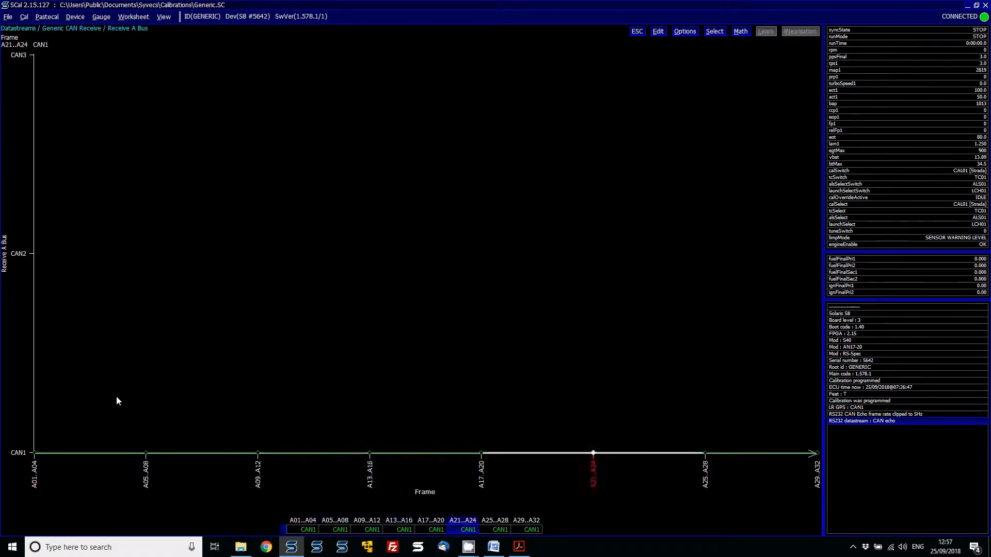
pyautogui.press('Right')
pyautogui.press('Up')
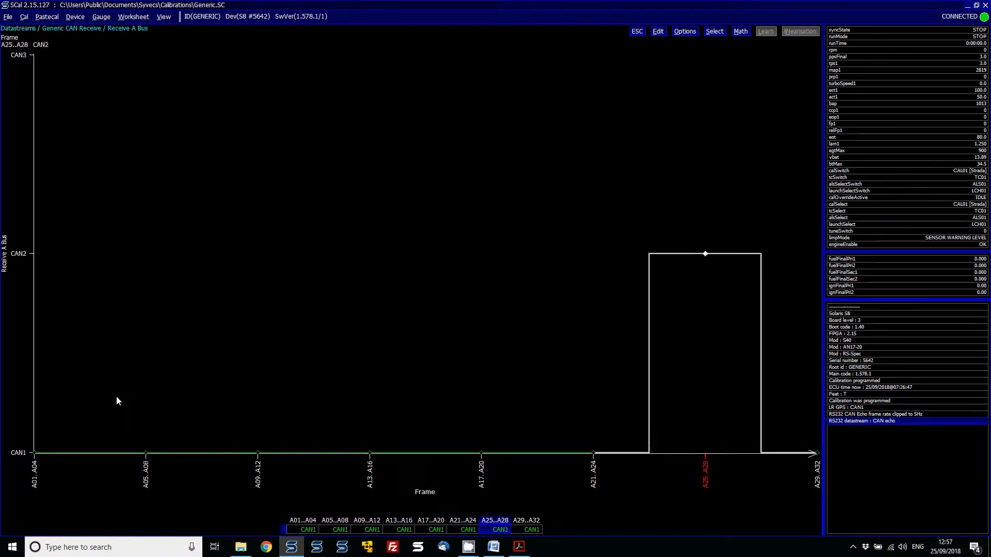
# - Open the Receive A Identifier map at frame group A25..A28, check the KT1-4 frame ID in Syvecs KT8.pdf in Adobe Acrobat, and return to SCal
pyautogui.press('Escape')
pyautogui.press('Down')
pyautogui.press('Return')
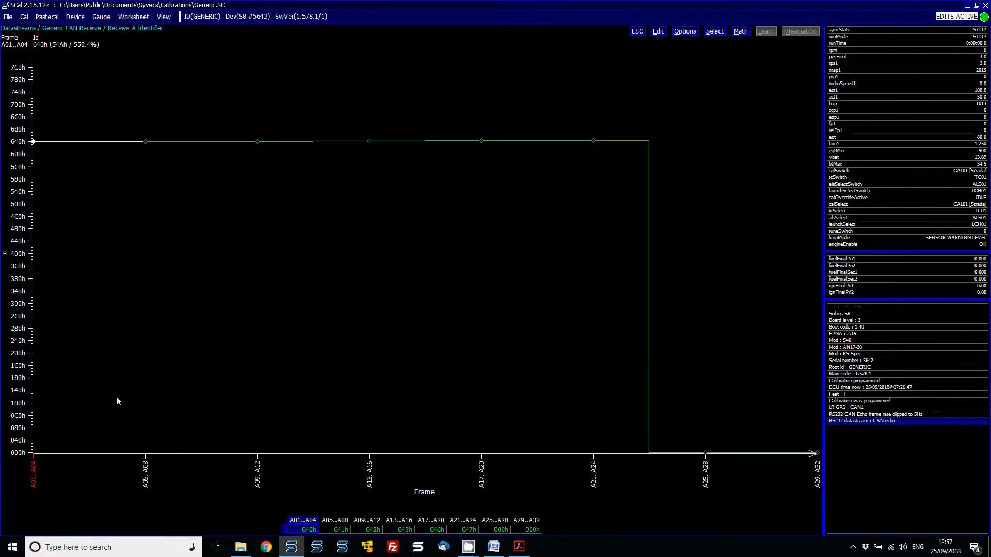
pyautogui.press('Right')
pyautogui.press('Right')
pyautogui.press('Right')
pyautogui.press('Right')
pyautogui.press('Right')
pyautogui.press('Right')
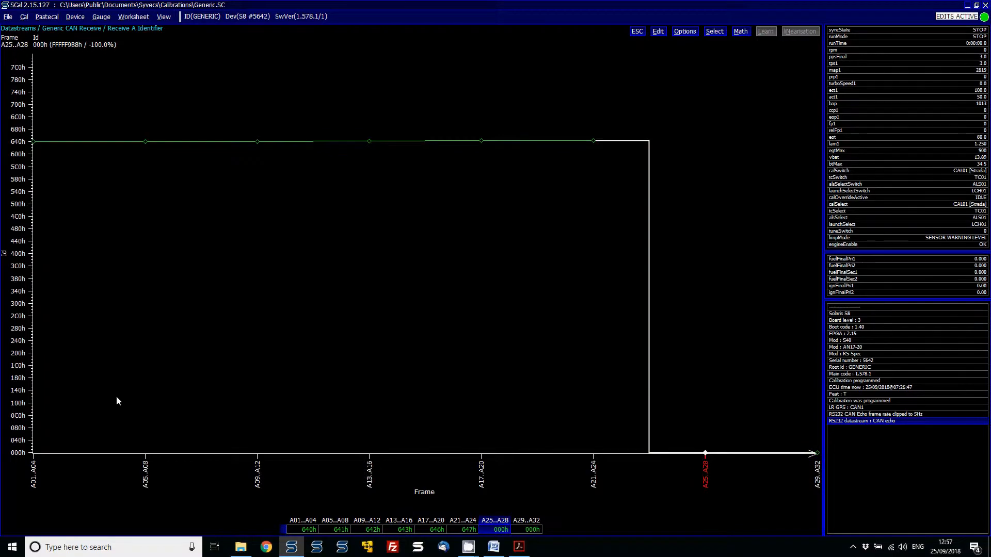
pyautogui.click(520, 547)
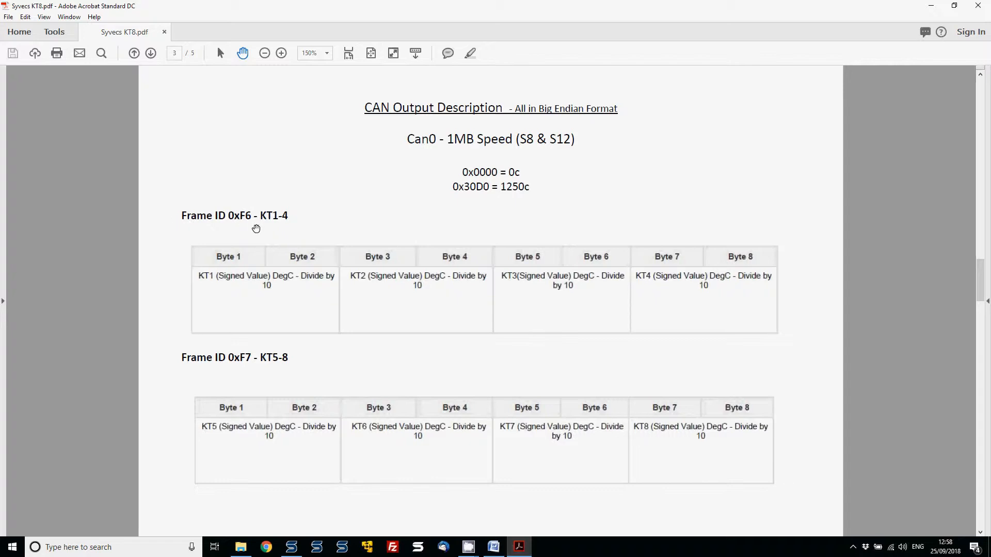
pyautogui.click(292, 547)
# - Set the Receive A Identifier of frame group A25..A28 to F6 hex
pyautogui.press('Return')
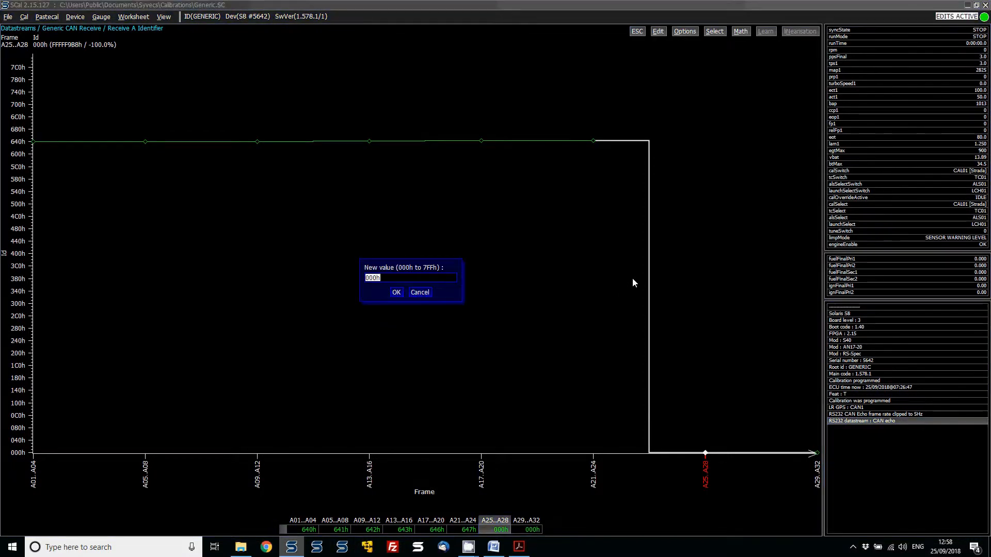
pyautogui.write('0xf6')
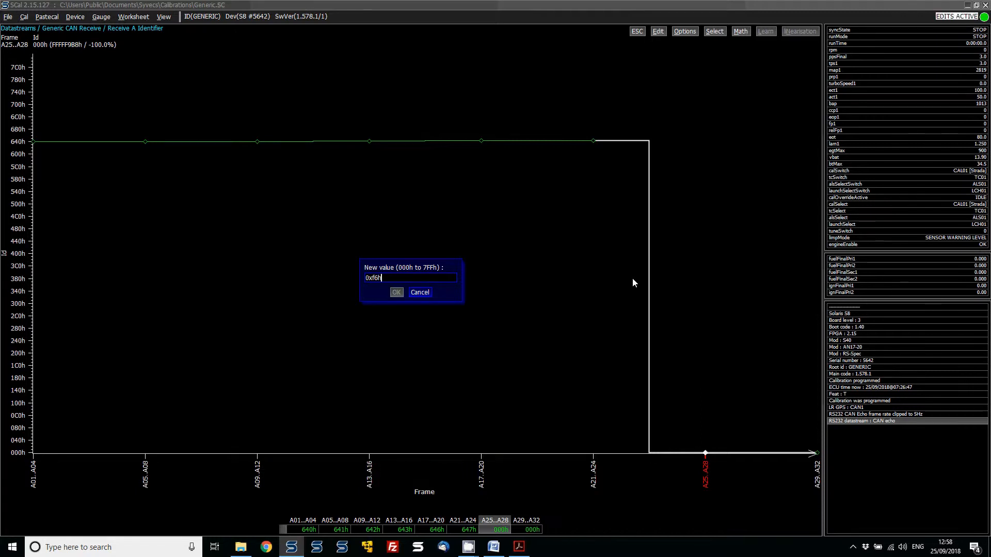
pyautogui.press('BackSpace')
pyautogui.press('BackSpace')
pyautogui.press('BackSpace')
pyautogui.press('BackSpace')
pyautogui.write('0xf6')
pyautogui.press('BackSpace')
pyautogui.press('BackSpace')
pyautogui.press('BackSpace')
pyautogui.press('BackSpace')
pyautogui.write('f6')
pyautogui.press('Return')
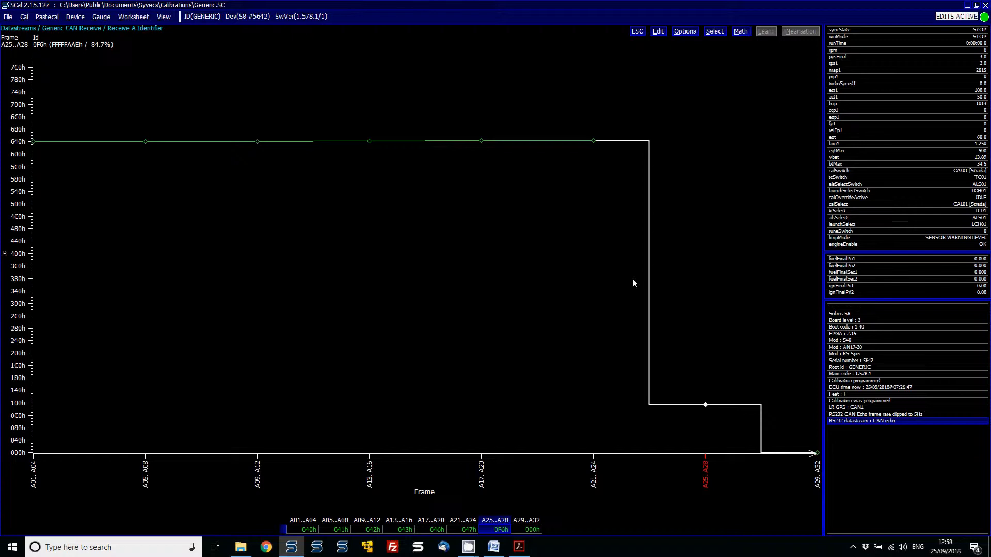
# - Set the Receive A Identifier of frame group A29..A32 to F7 hex and leave the map
pyautogui.press('Right')
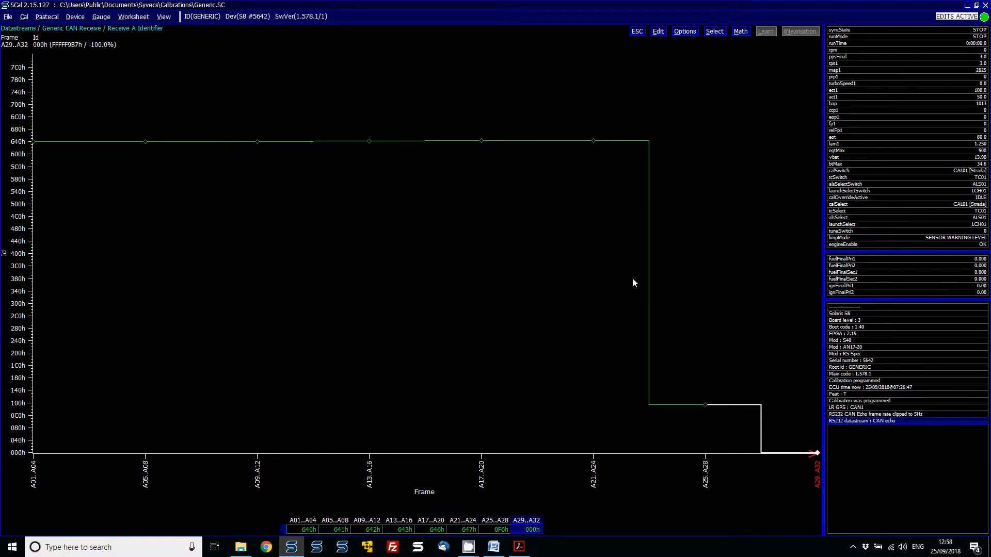
pyautogui.press('Return')
pyautogui.write('f7h')
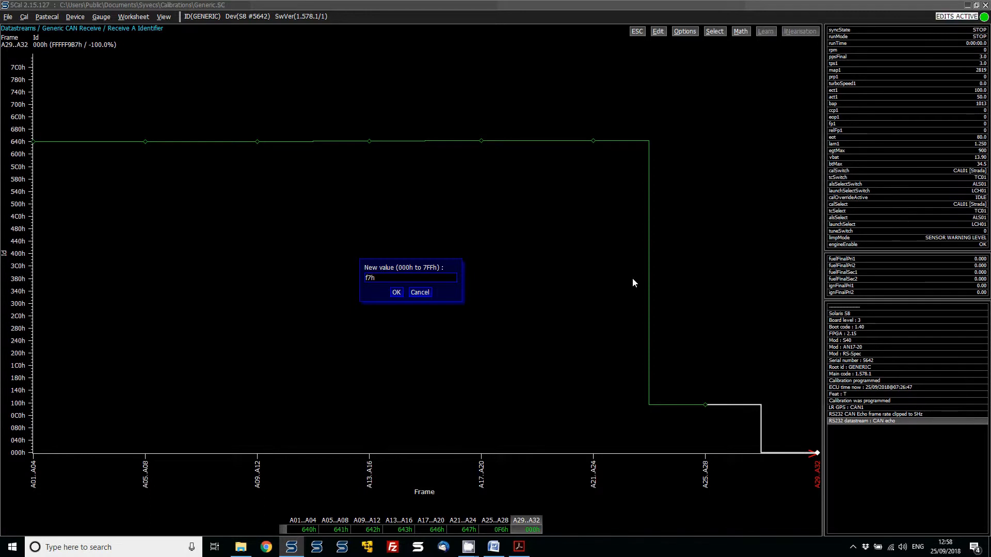
pyautogui.press('Return')
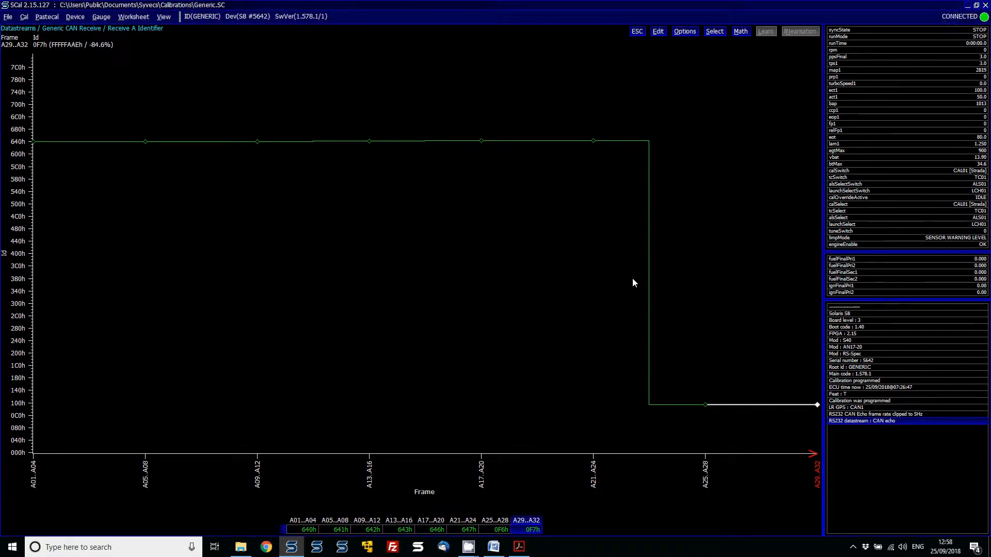
pyautogui.press('Escape')
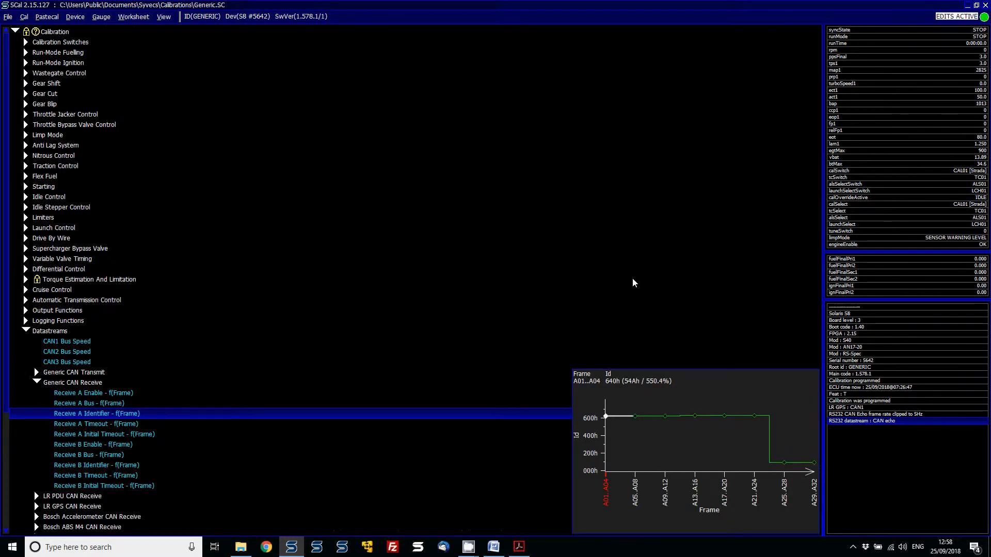
# - Open the Pin Assignments map under IO Configuration and go to the input U01 [EGT1]
pyautogui.press('pagedown')
pyautogui.press('Up')
pyautogui.press('Right')
pyautogui.press('Down')
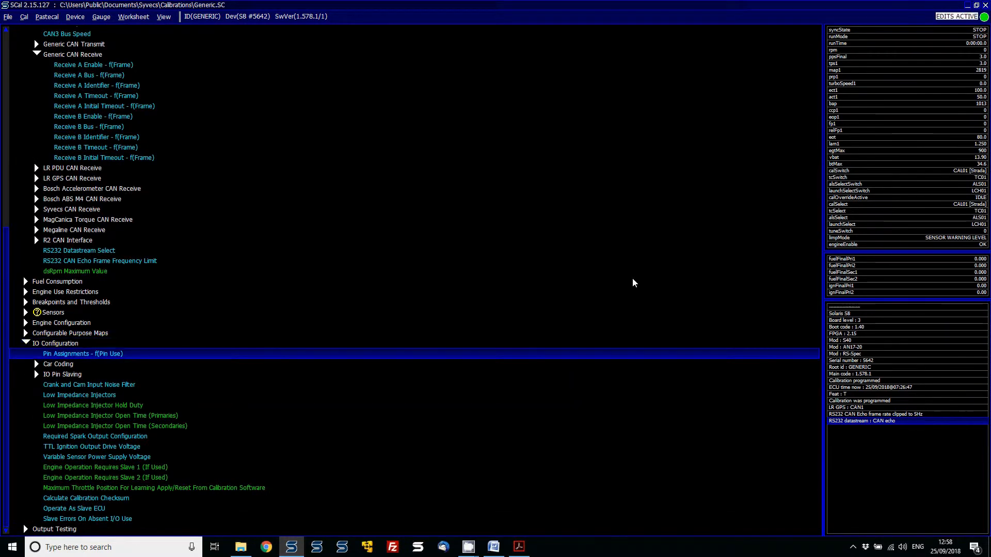
pyautogui.press('Return')
pyautogui.press('pagedown')
pyautogui.press('pagedown')
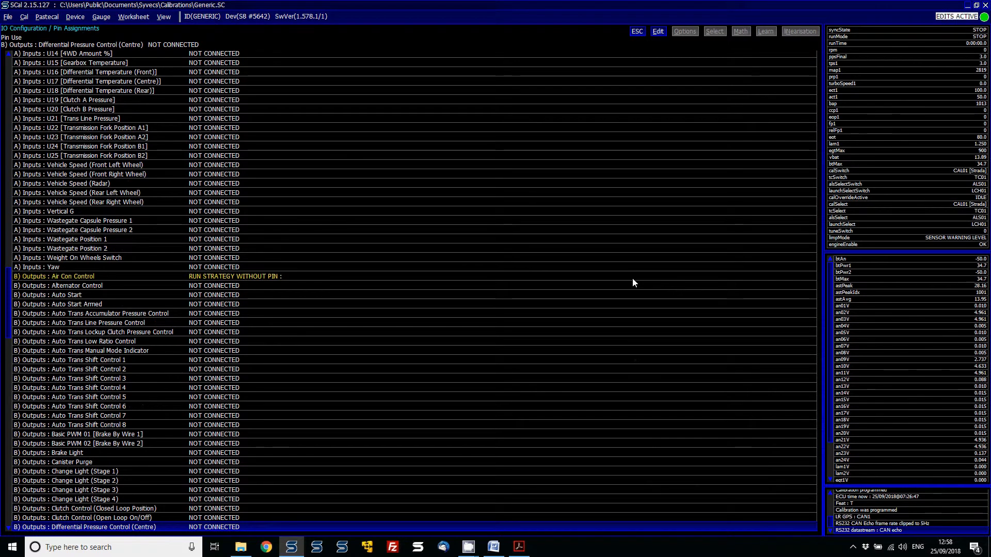
pyautogui.press('Up')
pyautogui.press('Up')
pyautogui.press('Up')
pyautogui.press('Up')
pyautogui.press('Up')
pyautogui.press('Up')
pyautogui.press('Up')
pyautogui.press('Up')
pyautogui.press('Up')
pyautogui.press('Up')
pyautogui.press('Up')
pyautogui.press('Up')
pyautogui.press('Up')
pyautogui.press('Up')
pyautogui.press('Up')
pyautogui.press('Up')
pyautogui.press('Up')
pyautogui.press('Up')
pyautogui.press('Up')
pyautogui.press('Up')
pyautogui.press('Up')
pyautogui.press('Up')
pyautogui.press('Up')
pyautogui.press('Up')
pyautogui.press('Up')
pyautogui.press('Up')
pyautogui.press('Up')
pyautogui.press('Up')
pyautogui.press('Up')
pyautogui.press('Up')
pyautogui.press('Up')
pyautogui.press('Up')
pyautogui.press('Up')
pyautogui.press('Up')
pyautogui.press('Up')
pyautogui.press('Up')
pyautogui.press('Up')
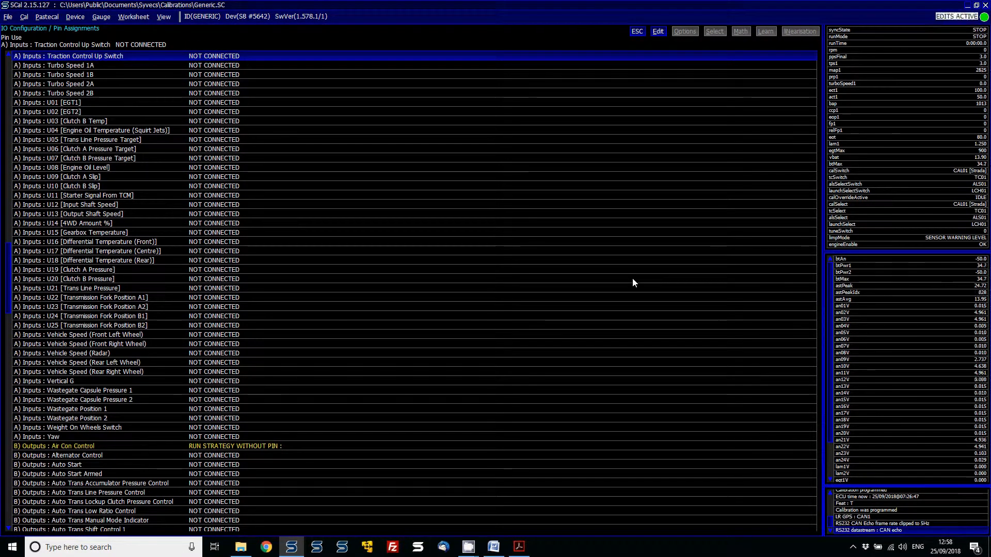
pyautogui.press('Down')
pyautogui.press('Down')
pyautogui.press('Down')
pyautogui.press('Down')
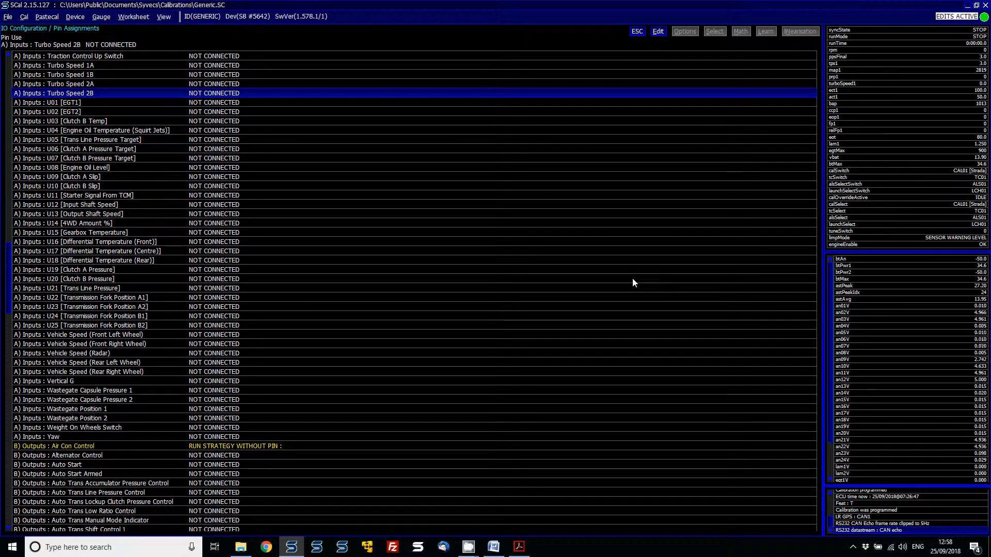
pyautogui.press('Down')
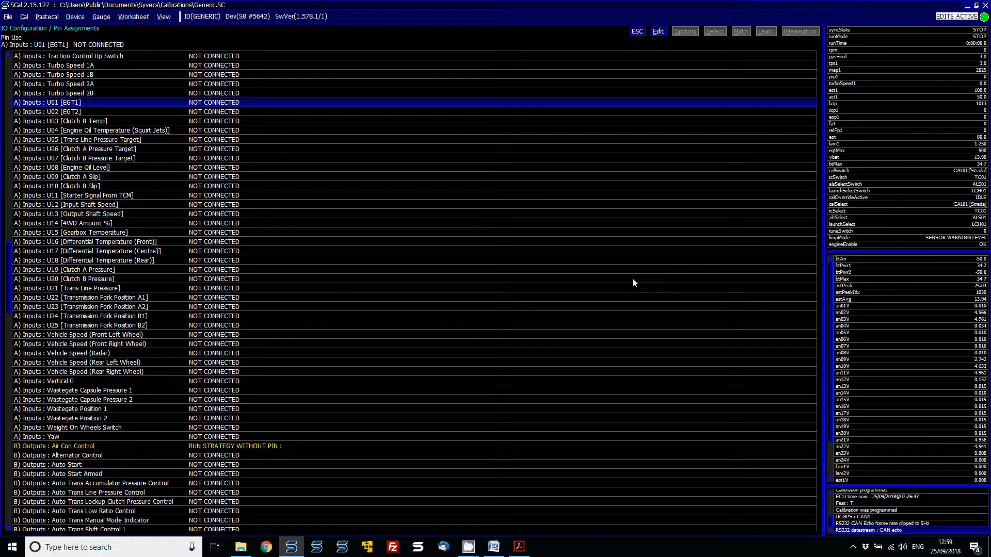
# - Assign the input U01 [EGT1] to X:CAN RECEIVE A #25
pyautogui.press('Return')
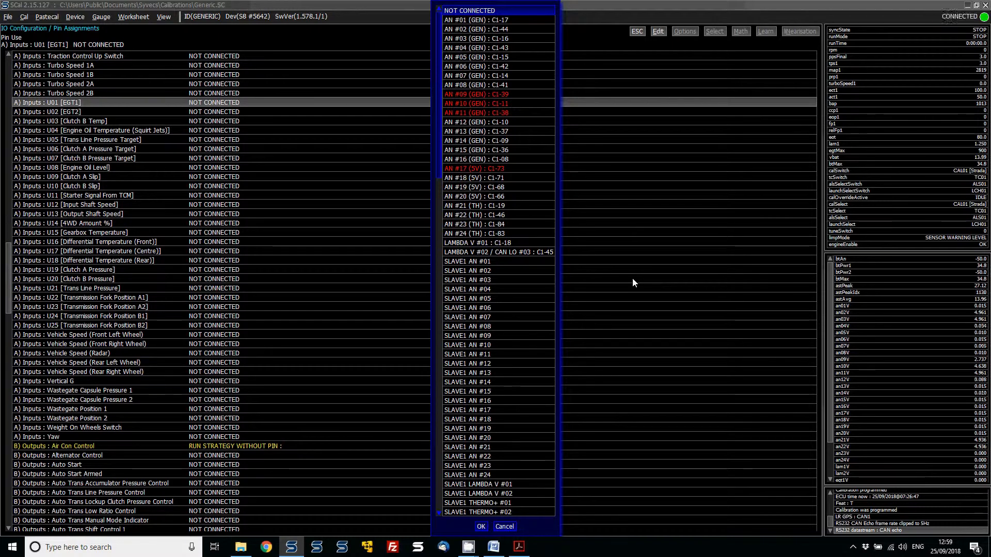
pyautogui.write('x')
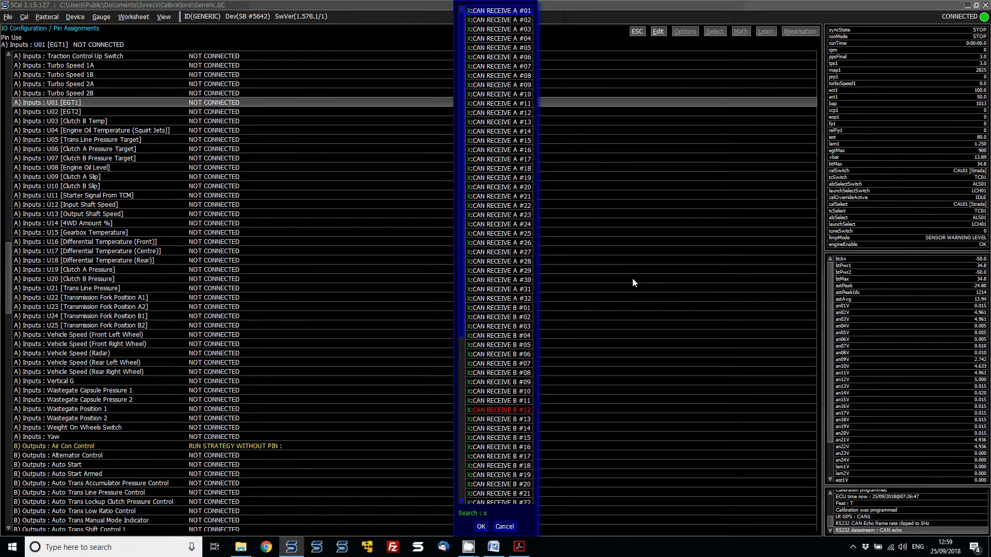
pyautogui.press('Down')
pyautogui.press('Down')
pyautogui.press('Down')
pyautogui.press('Down')
pyautogui.press('Down')
pyautogui.press('Down')
pyautogui.press('Down')
pyautogui.press('Down')
pyautogui.press('Down')
pyautogui.press('Down')
pyautogui.press('Down')
pyautogui.press('Down')
pyautogui.press('Down')
pyautogui.press('Down')
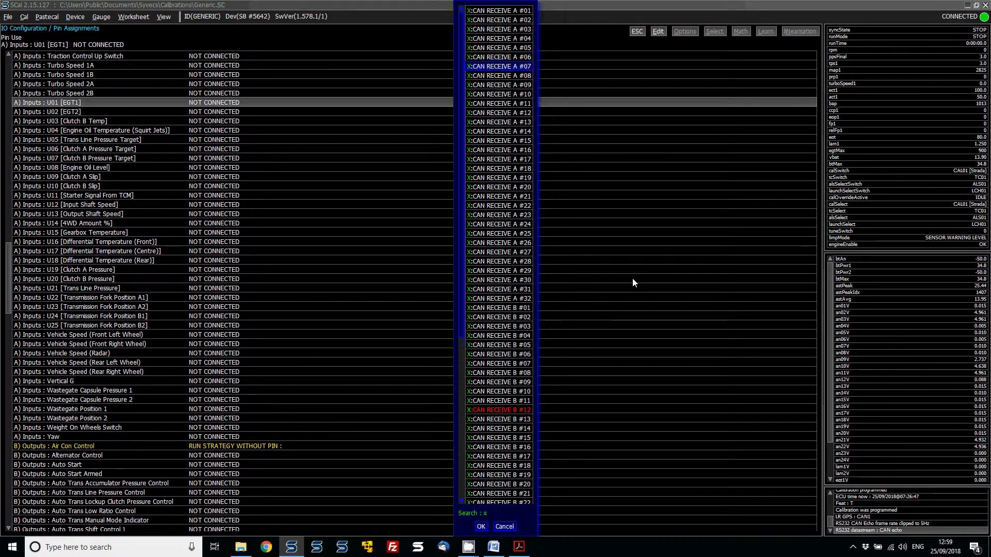
pyautogui.press('Down')
pyautogui.press('Down')
pyautogui.press('Down')
pyautogui.press('Down')
pyautogui.press('Down')
pyautogui.press('Down')
pyautogui.press('Down')
pyautogui.press('Down')
pyautogui.press('Down')
pyautogui.press('Down')
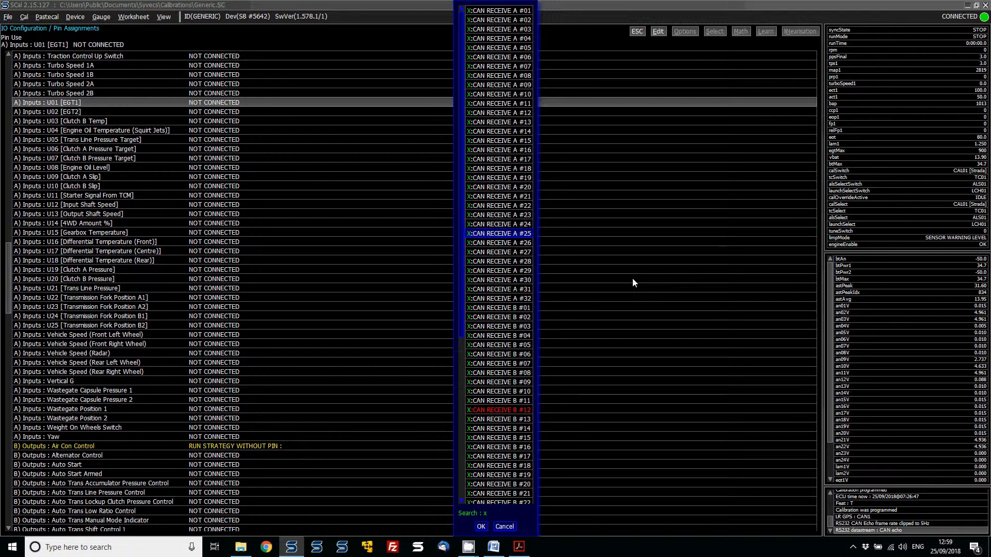
pyautogui.press('Return')
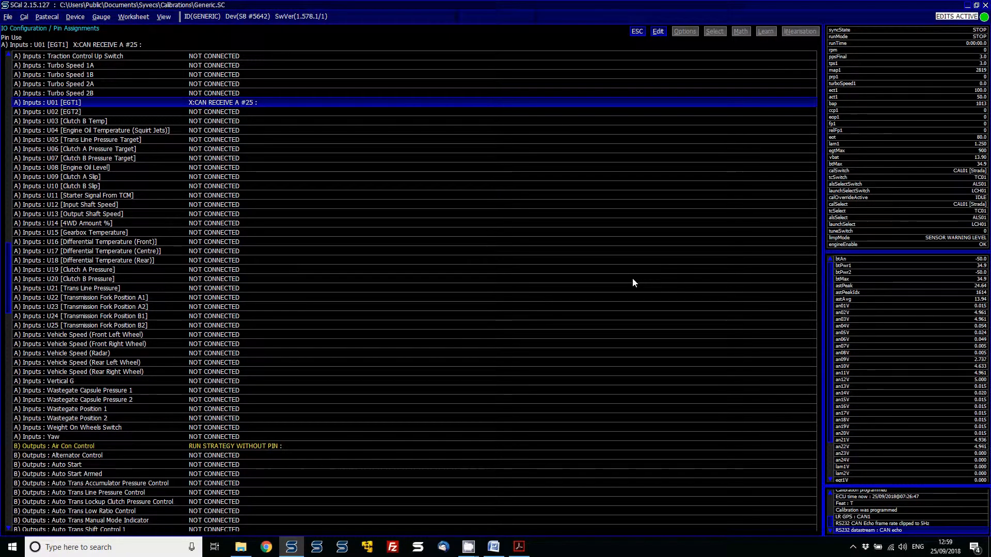
# - Assign the input U02 [EGT2] to X:CAN RECEIVE A #26 and leave the pin assignments
pyautogui.press('Down')
pyautogui.press('Return')
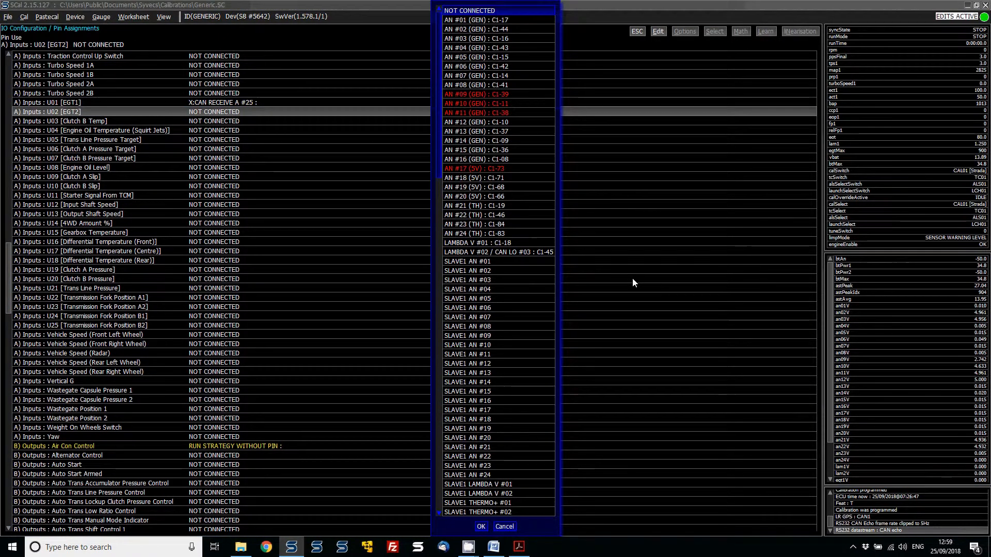
pyautogui.write('x')
pyautogui.press('Down')
pyautogui.press('Down')
pyautogui.press('Down')
pyautogui.press('Down')
pyautogui.press('Down')
pyautogui.press('Down')
pyautogui.press('Down')
pyautogui.press('Down')
pyautogui.press('Down')
pyautogui.press('Down')
pyautogui.press('Down')
pyautogui.press('Down')
pyautogui.press('Down')
pyautogui.press('Down')
pyautogui.press('Down')
pyautogui.press('Down')
pyautogui.press('Down')
pyautogui.press('Down')
pyautogui.press('Down')
pyautogui.press('Down')
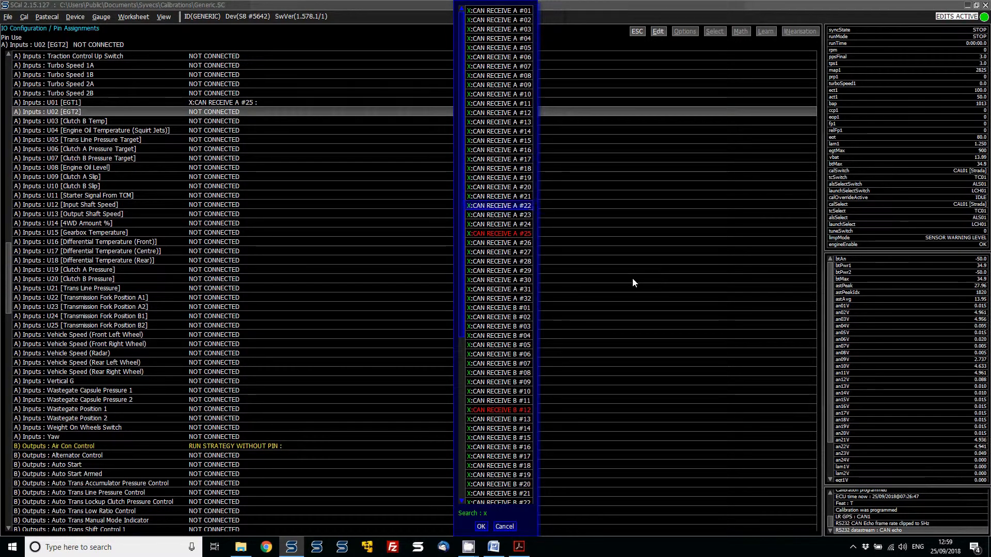
pyautogui.press('Up')
pyautogui.press('Up')
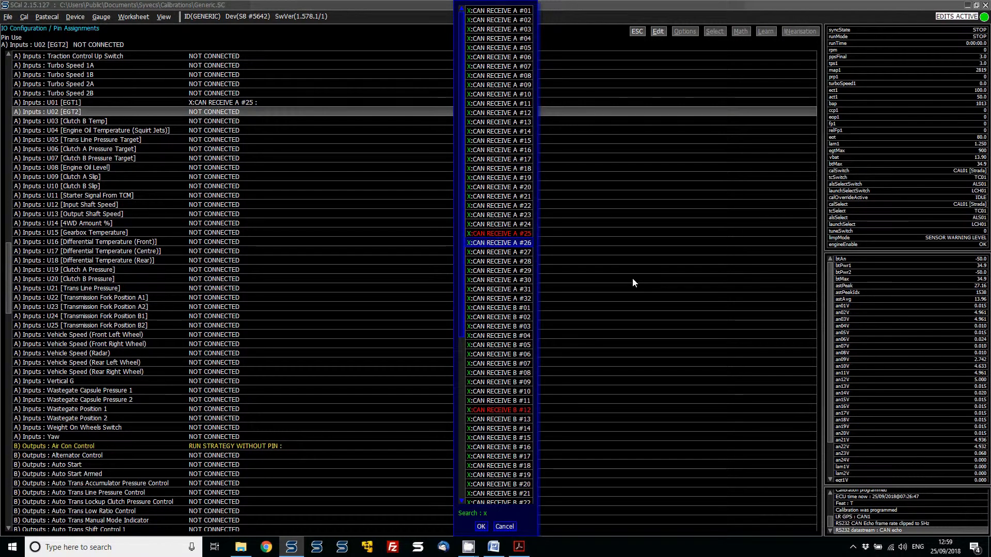
pyautogui.press('Return')
pyautogui.press('Up')
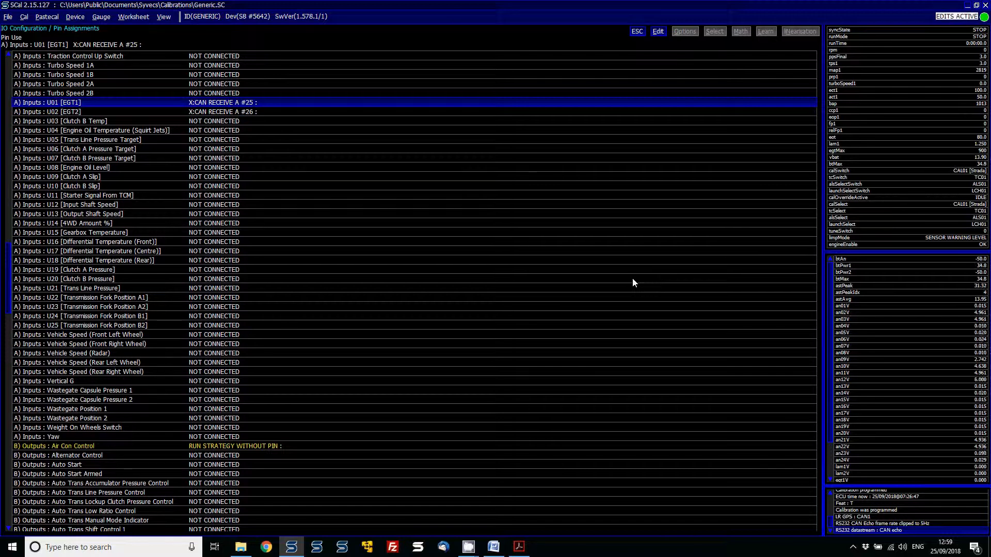
pyautogui.press('Escape')
# - Go back to Generic CAN Receive, open the Receive A Identifier map and check the identifiers up to frame group A21..A24
pyautogui.press('Up')
pyautogui.press('Up')
pyautogui.press('Up')
pyautogui.press('Up')
pyautogui.press('Up')
pyautogui.press('Up')
pyautogui.press('Up')
pyautogui.press('Up')
pyautogui.press('Up')
pyautogui.press('Up')
pyautogui.press('Up')
pyautogui.press('Up')
pyautogui.press('Up')
pyautogui.press('Up')
pyautogui.press('Up')
pyautogui.press('Up')
pyautogui.press('Up')
pyautogui.press('Up')
pyautogui.press('Up')
pyautogui.press('Up')
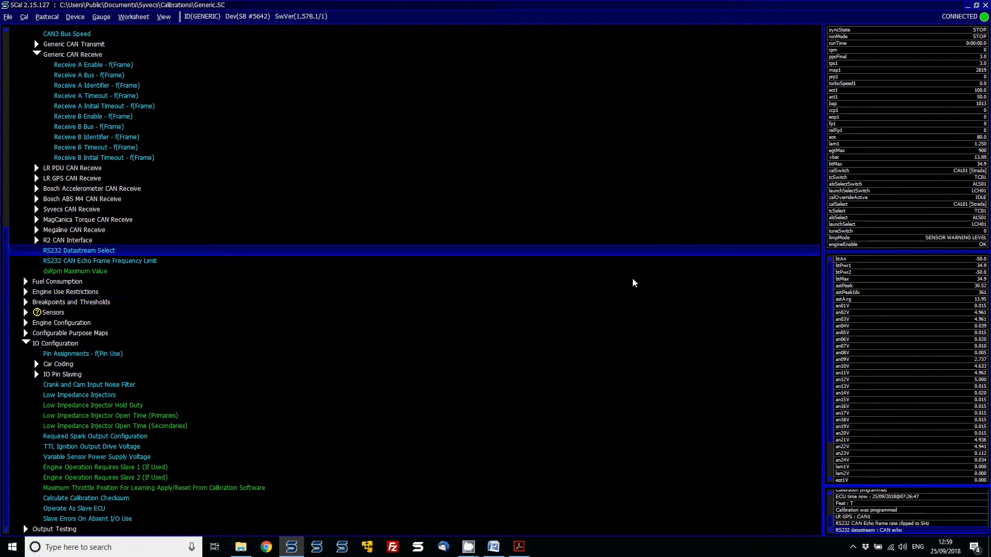
pyautogui.press('Return')
pyautogui.press('Right')
pyautogui.press('Right')
pyautogui.press('Right')
pyautogui.press('Right')
pyautogui.press('Right')
pyautogui.press('Right')
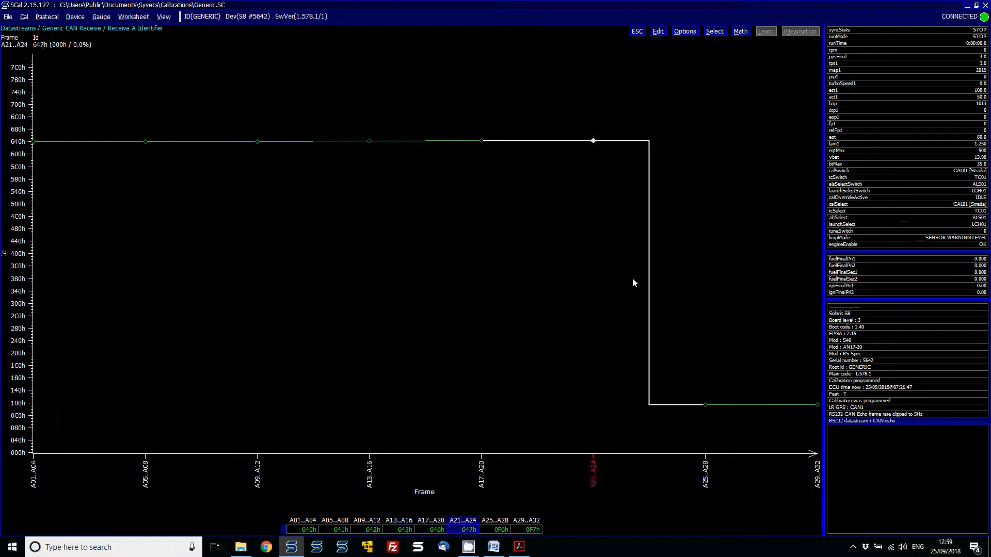
# - Leave the map, consult the CAN output description in Syvecs KT8.pdf in Adobe Acrobat and return to SCal
pyautogui.press('Escape')
pyautogui.press('Up')
pyautogui.press('Up')
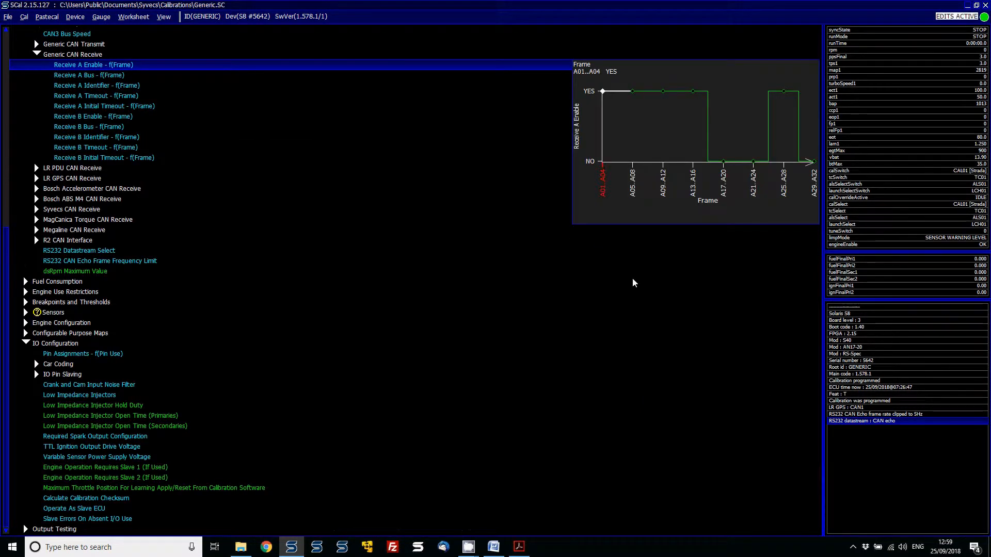
pyautogui.hotkey('alt', 'Tab')
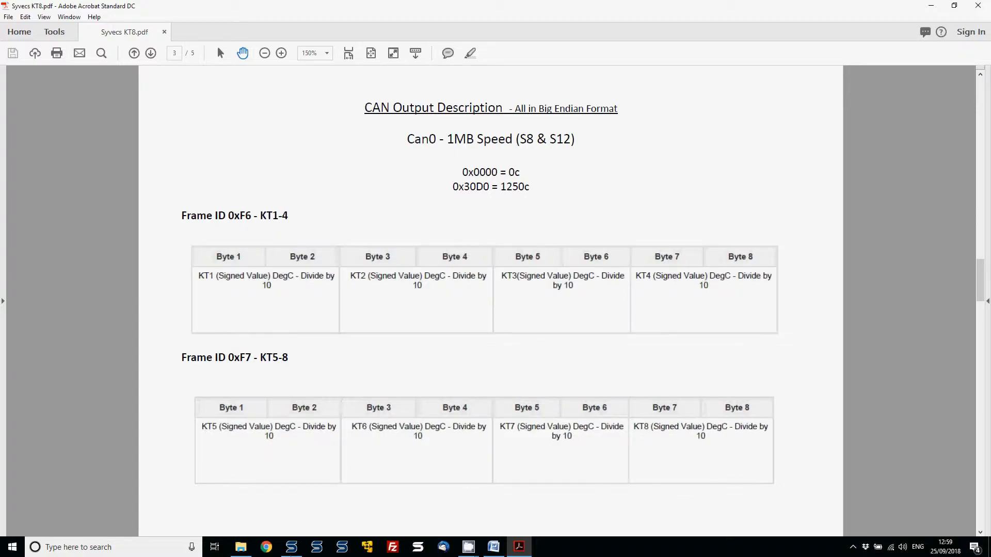
pyautogui.click(291, 547)
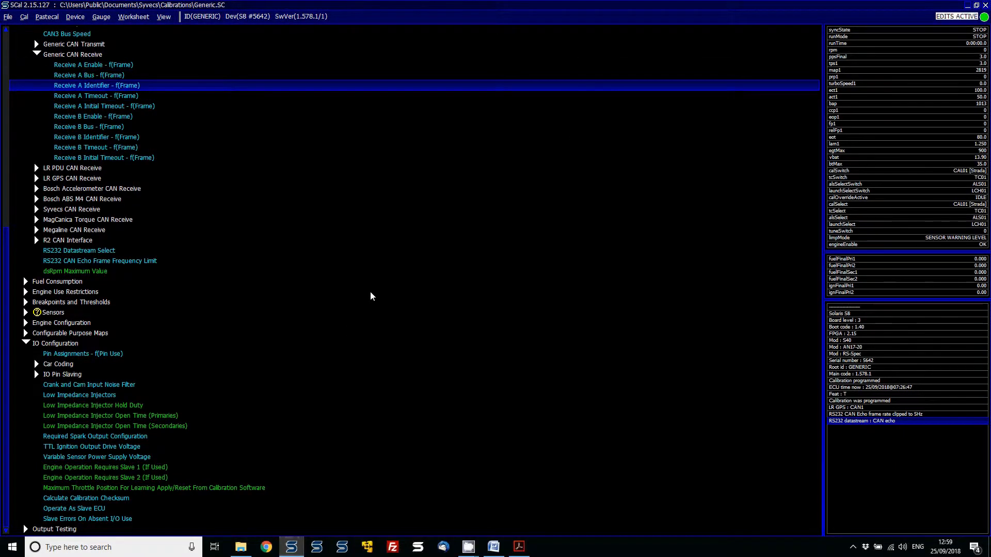
# - Reopen the Receive A Identifier map, check the identifiers up to frame group A29..A32 and leave the map
pyautogui.press('Return')
pyautogui.press('Right')
pyautogui.press('Right')
pyautogui.press('Right')
pyautogui.press('Right')
pyautogui.press('Right')
pyautogui.press('Right')
pyautogui.press('Right')
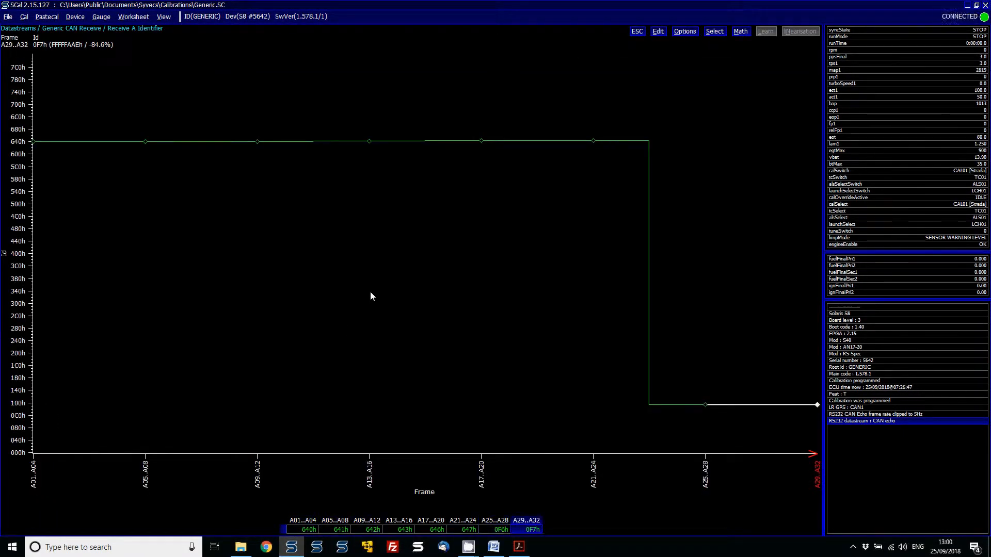
pyautogui.press('Escape')
# - Program the edited calibration into the ECU and acknowledge the result
pyautogui.press('Up')
pyautogui.press('Up')
pyautogui.press('Up')
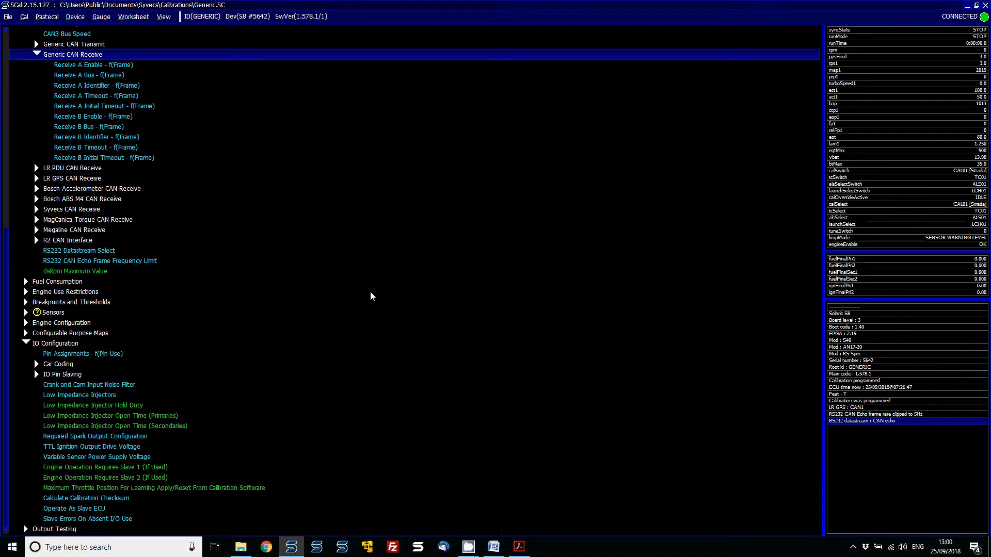
pyautogui.hotkey('alt', 'd')
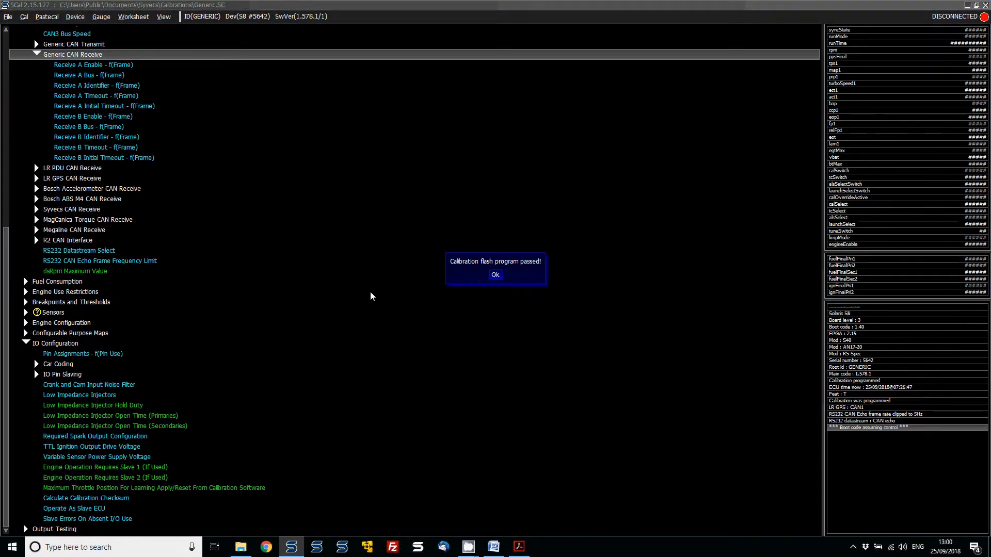
pyautogui.press('Return')
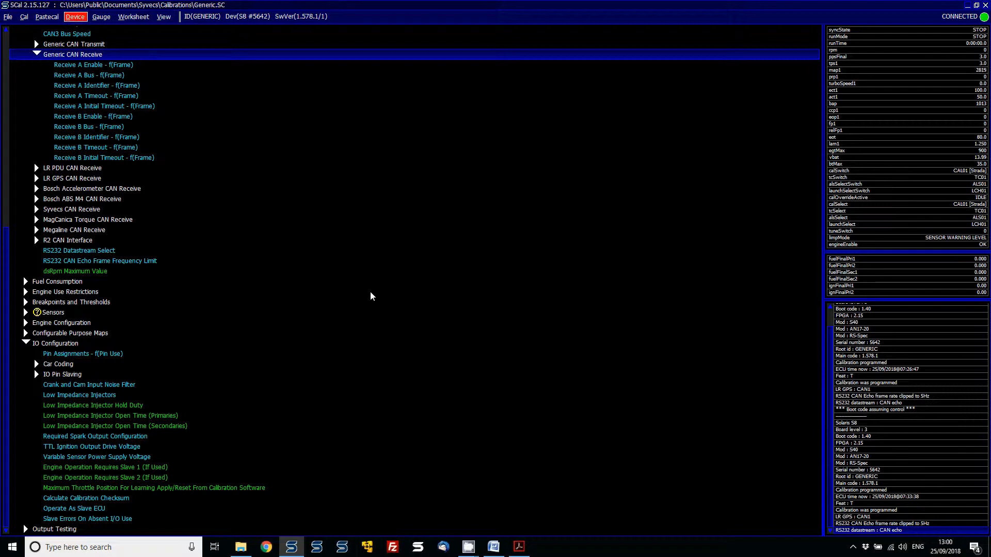
# - Expand Generic CAN Transmit and open its Transmit Content map
pyautogui.press('Up')
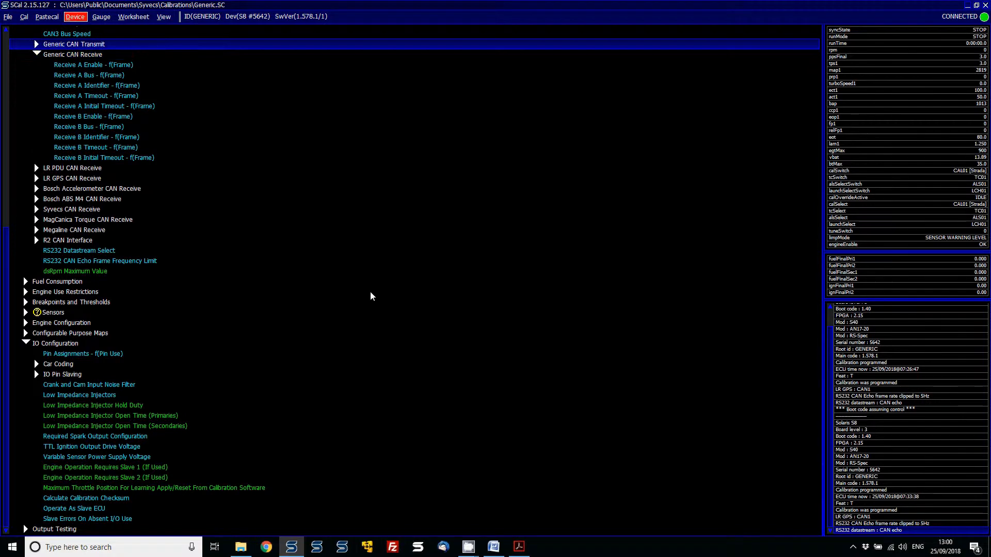
pyautogui.press('Right')
pyautogui.press('Down')
pyautogui.press('Down')
pyautogui.press('Down')
pyautogui.press('Down')
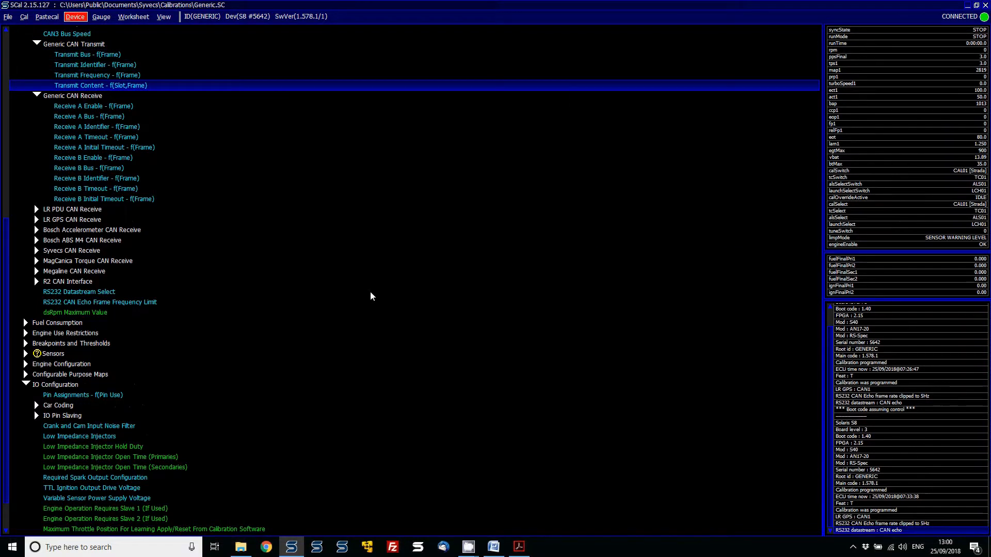
pyautogui.press('Return')
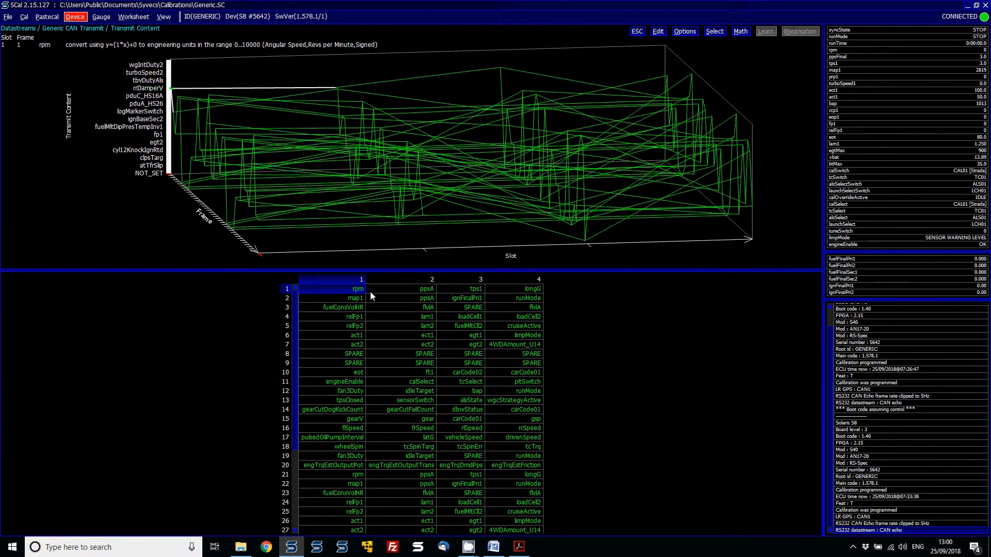
# - Examine the conversion of the slot 1 items from frame 1 down to frame 6 and leave the map
pyautogui.press('Down')
pyautogui.press('Down')
pyautogui.press('Down')
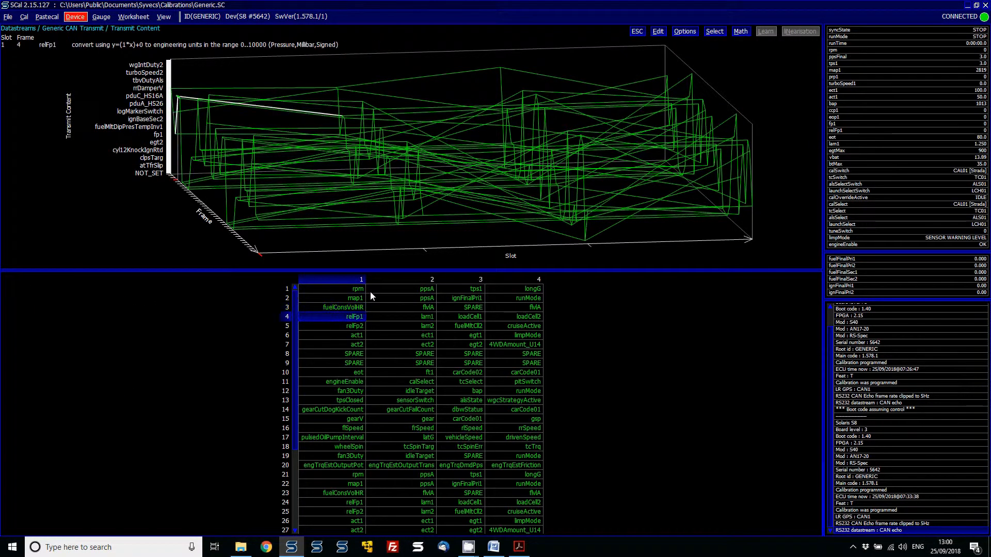
pyautogui.press('Down')
pyautogui.press('Down')
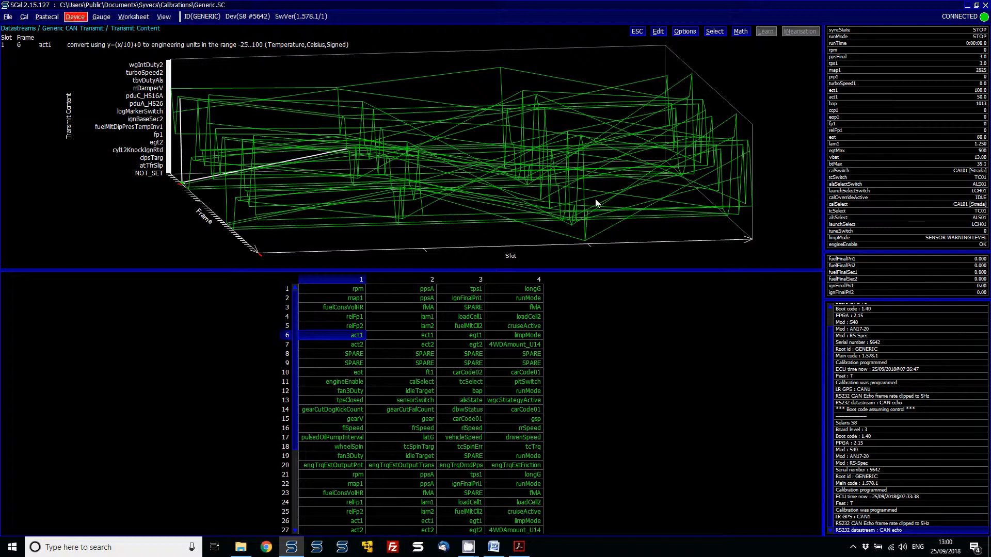
pyautogui.press('Escape')
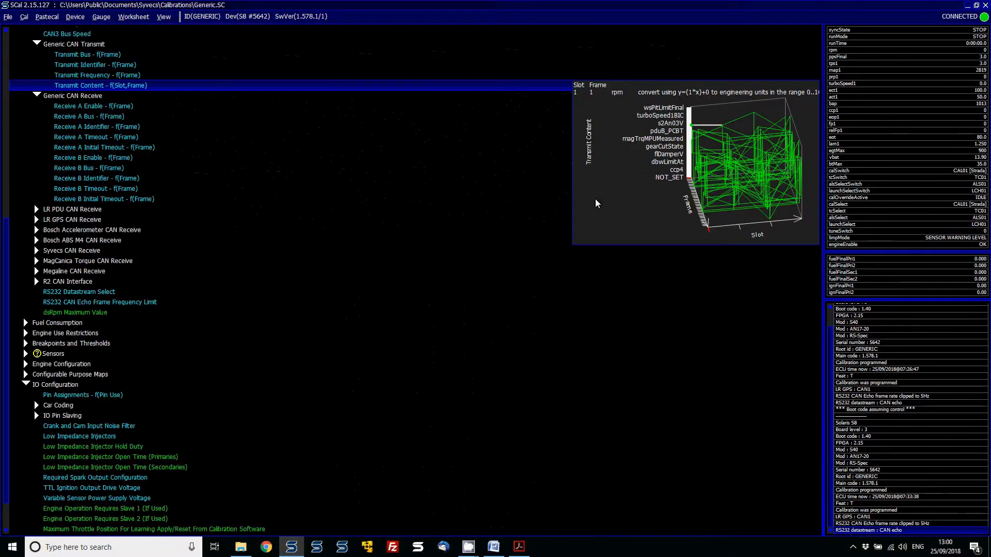
# - Look through the dedicated CAN receive groups under Datastreams, from LR PDU CAN Receive down to Megaline CAN Receive
pyautogui.press('Down')
pyautogui.press('Down')
pyautogui.press('Down')
pyautogui.press('Down')
pyautogui.press('Down')
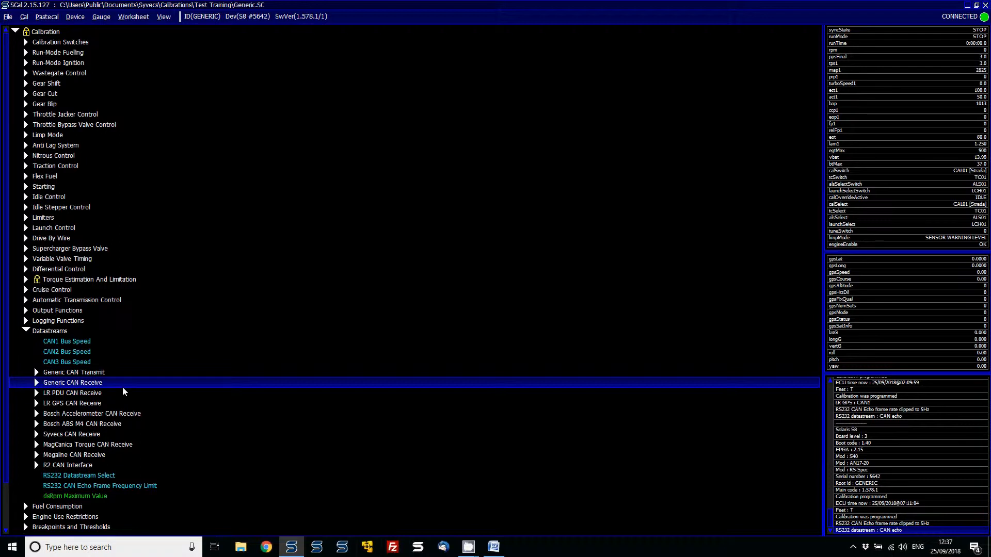
pyautogui.press('Down')
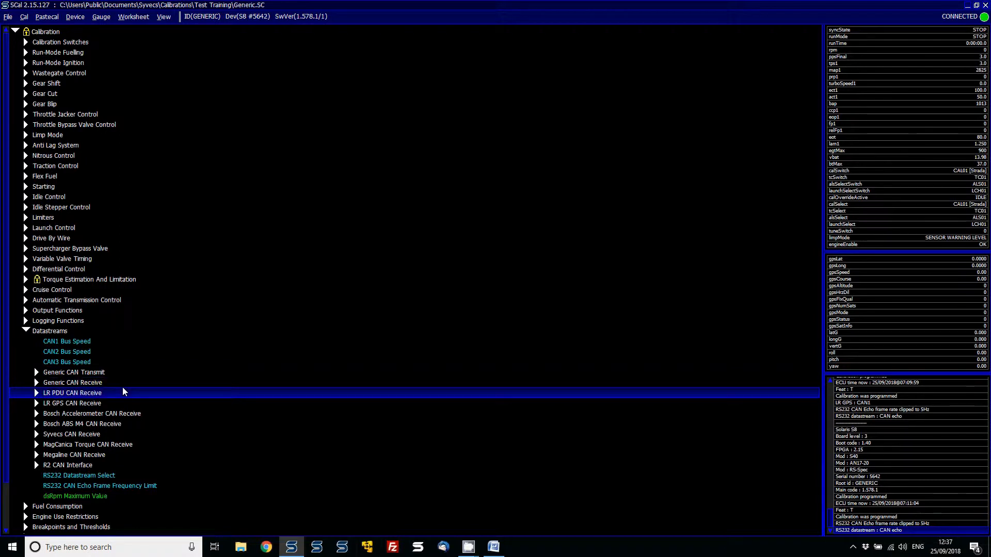
pyautogui.press('Down')
pyautogui.press('Down')
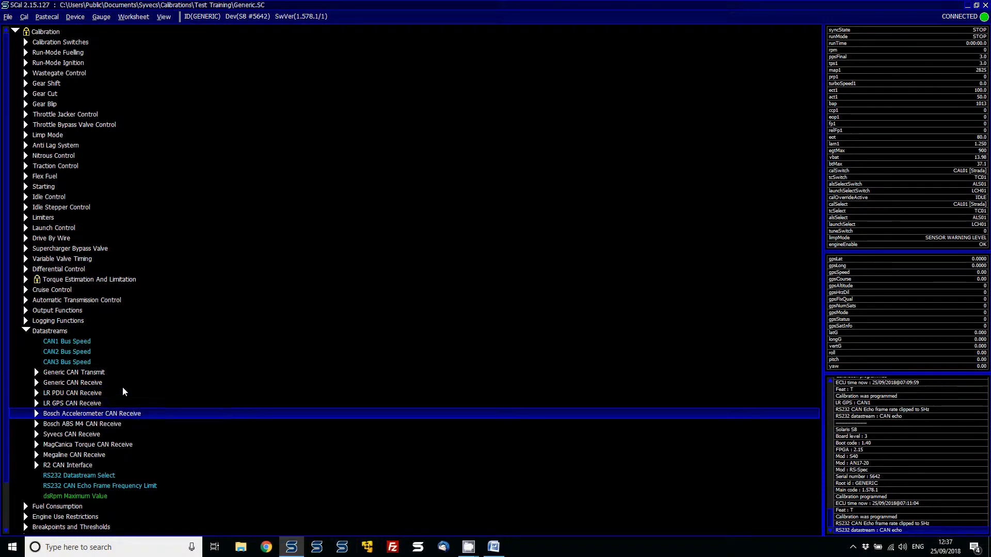
pyautogui.press('Down')
pyautogui.press('Down')
pyautogui.press('Down')
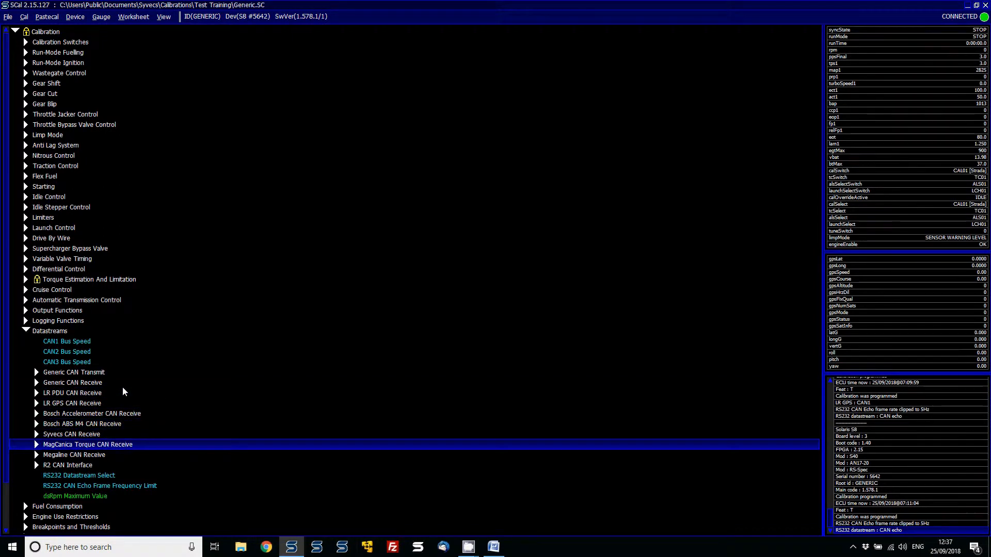
pyautogui.press('Down')
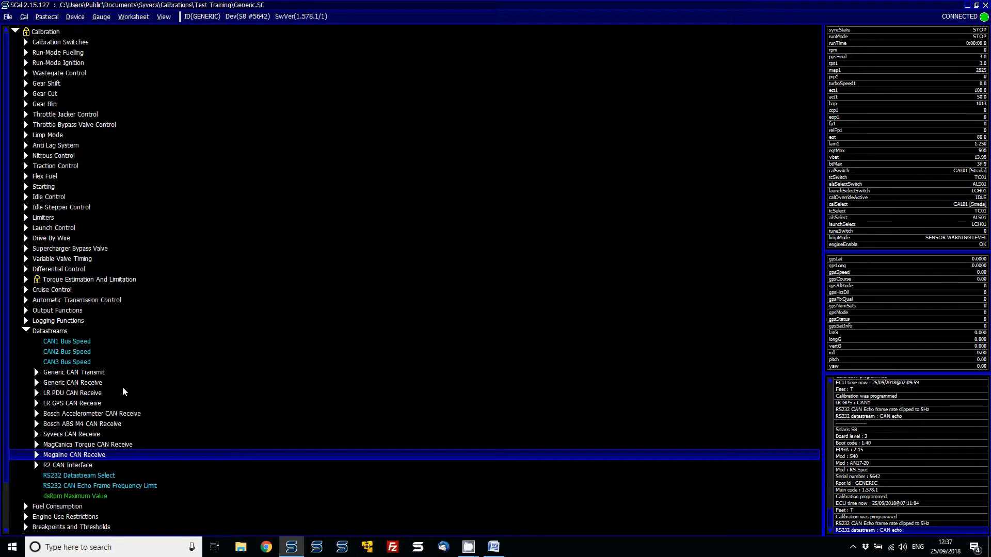
# - Expand LR GPS CAN Receive and review its Receive LR GPS CAN Frames and Receive Bus settings
pyautogui.press('Up')
pyautogui.press('Up')
pyautogui.press('Up')
pyautogui.press('Up')
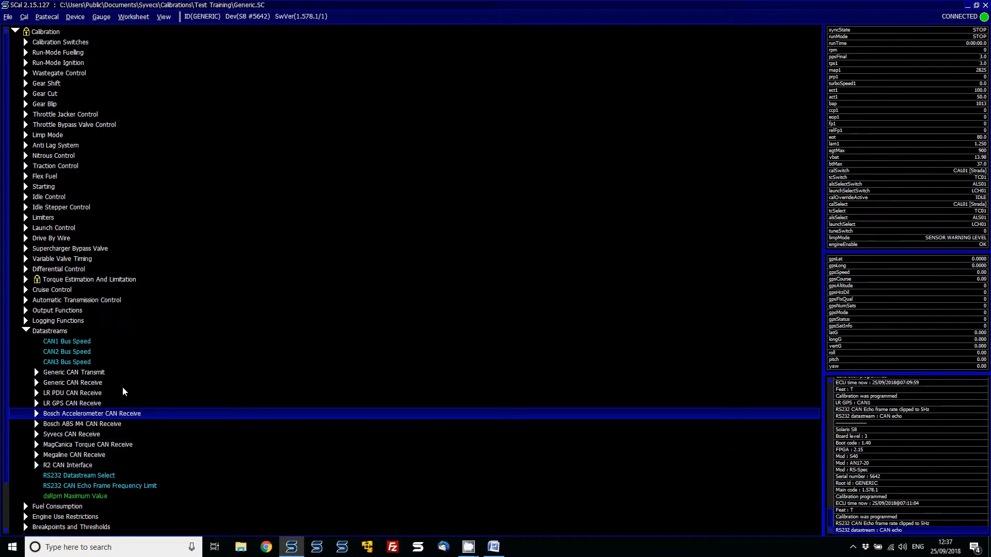
pyautogui.press('Up')
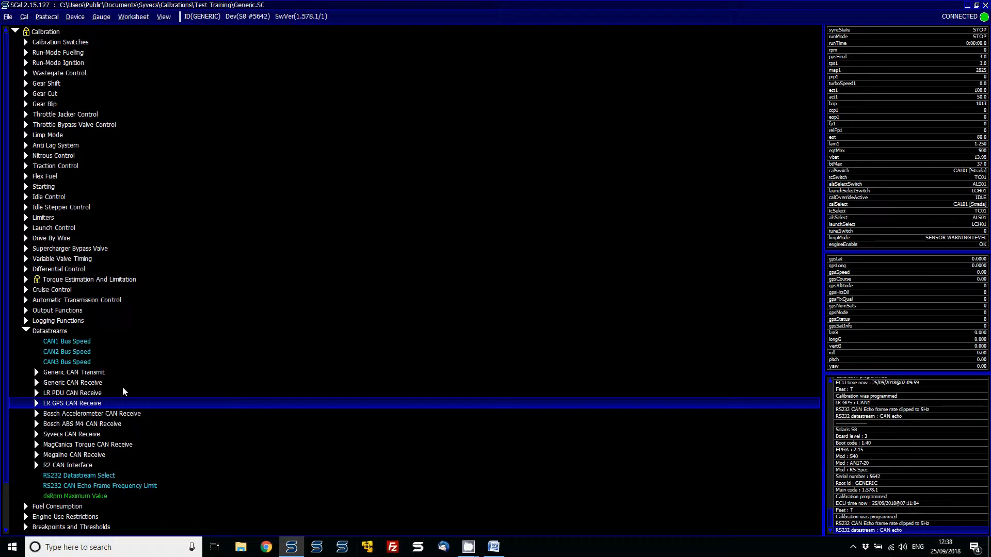
pyautogui.press('Right')
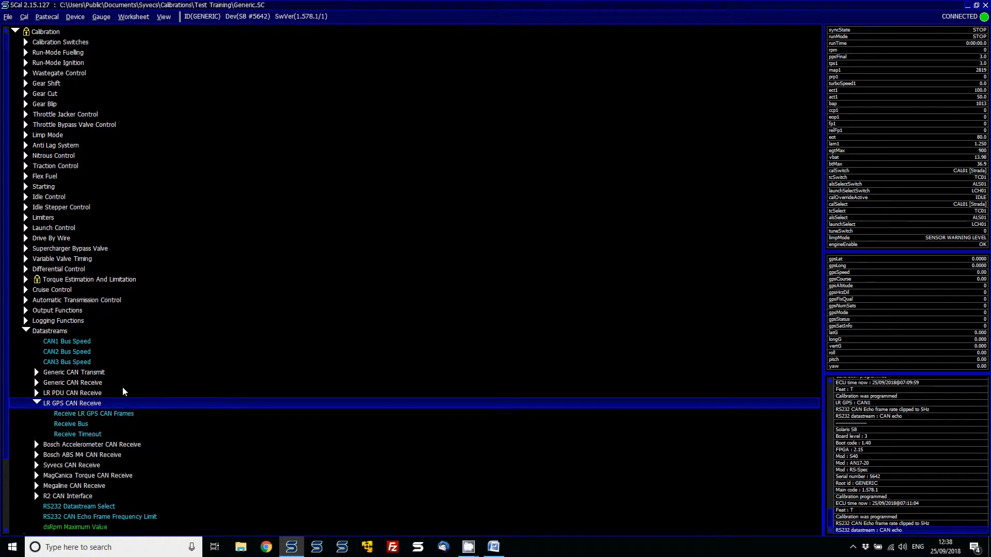
pyautogui.press('Down')
pyautogui.press('Down')
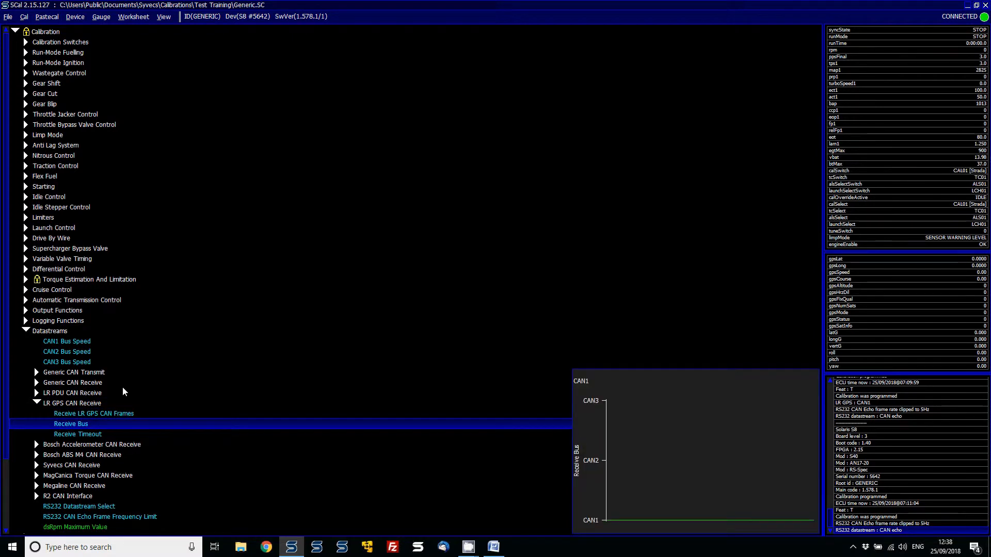
pyautogui.press('Up')
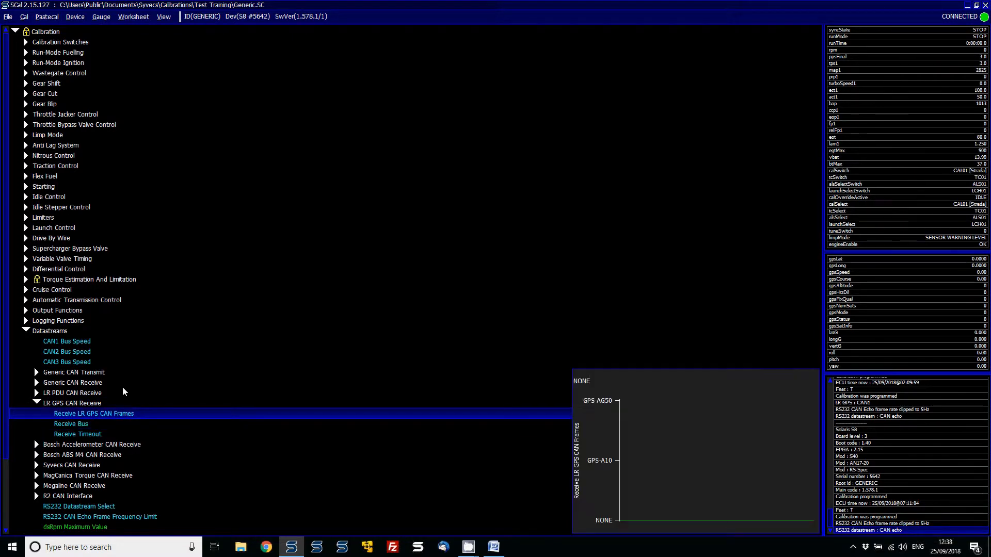
pyautogui.press('Down')
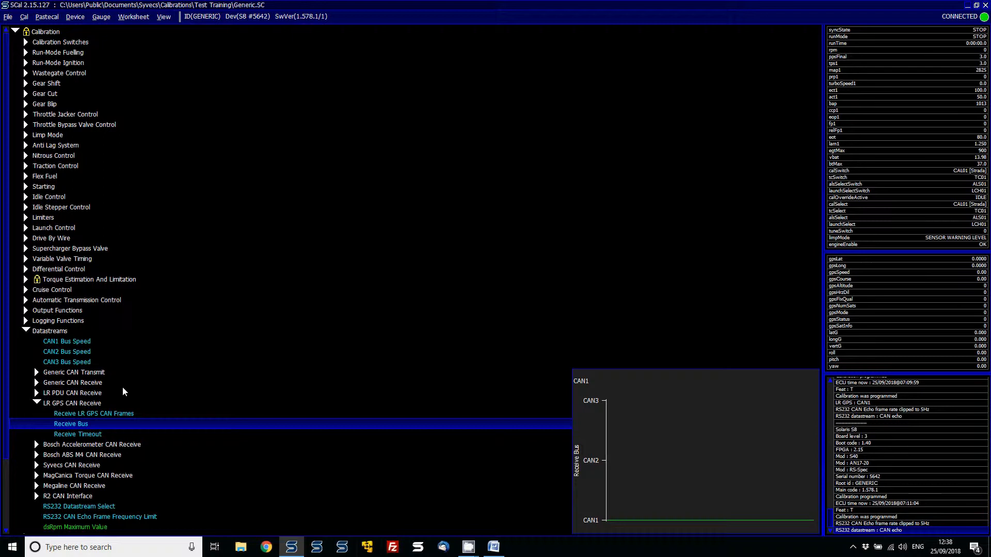
# - Check the CAN1 Bus Speed setting and return to Receive Bus under LR GPS CAN Receive
pyautogui.press('Up')
pyautogui.press('Up')
pyautogui.press('Up')
pyautogui.press('Up')
pyautogui.press('Up')
pyautogui.press('Up')
pyautogui.press('Up')
pyautogui.press('Up')
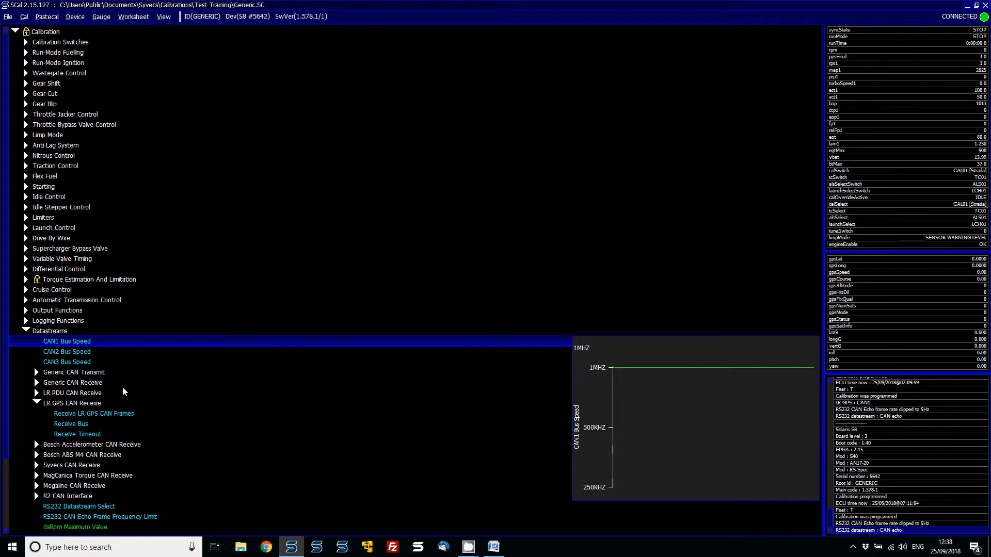
pyautogui.press('Down')
pyautogui.press('Down')
pyautogui.press('Down')
pyautogui.press('Down')
pyautogui.press('Down')
pyautogui.press('Down')
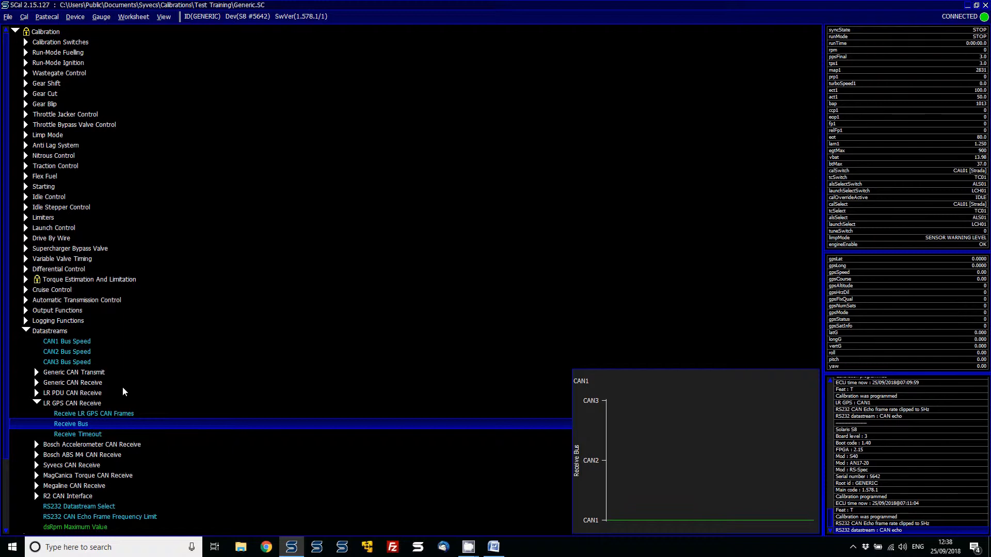
# - Set Receive LR GPS CAN Frames to GPS-AG50
pyautogui.press('Up')
pyautogui.press('Return')
pyautogui.press('Return')
pyautogui.press('Down')
pyautogui.press('Down')
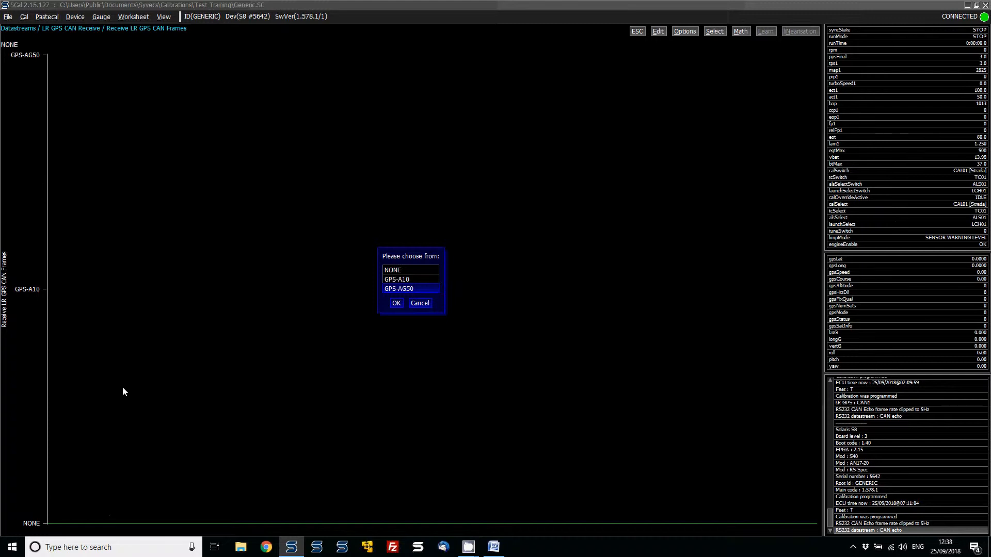
pyautogui.press('Return')
# - Program the calibration with the GPS setting into the ECU
pyautogui.hotkey('alt', 'd')
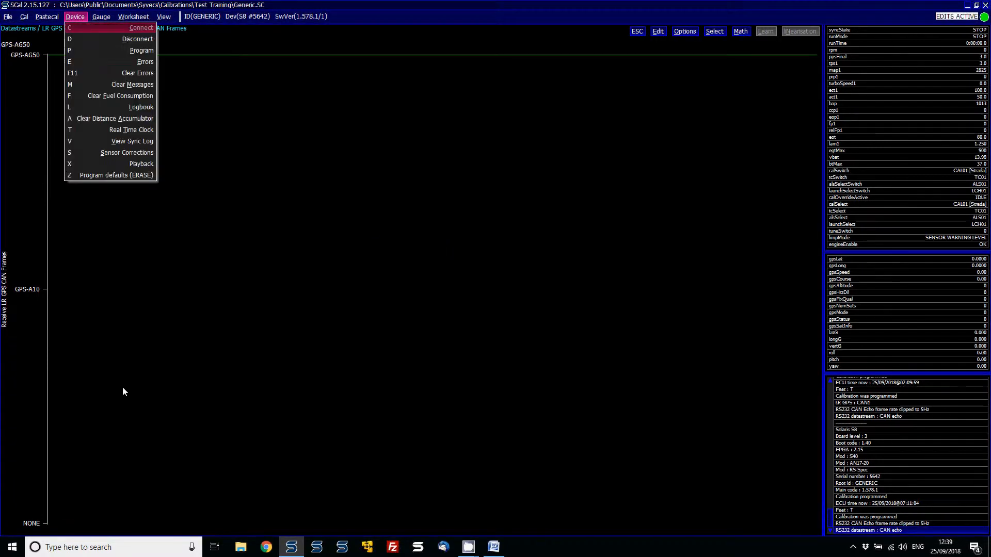
pyautogui.press('p')
pyautogui.press('Return')
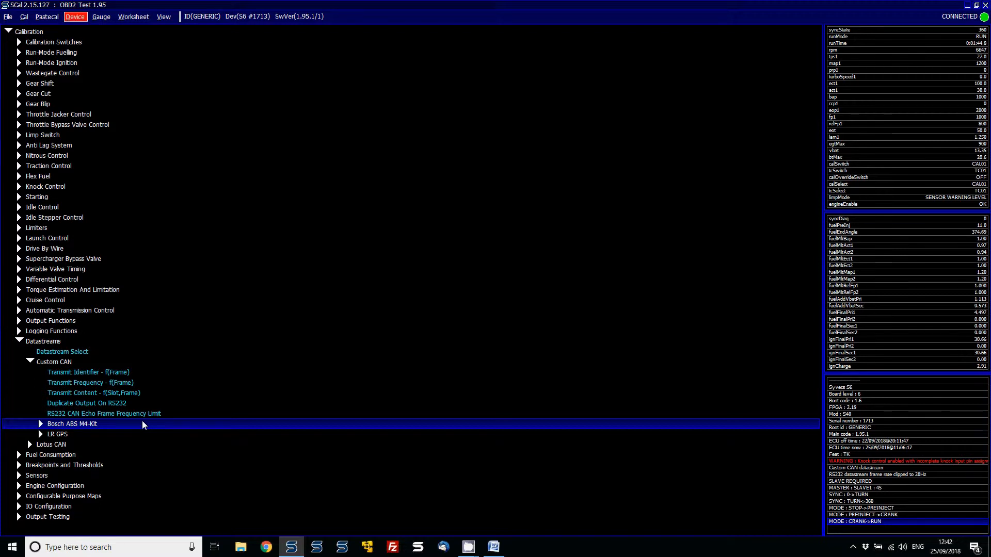
# - In the OBD2 Test 1.95 calibration, go from the Custom CAN entries up to Datastream Select and check its setting
pyautogui.press('Down')
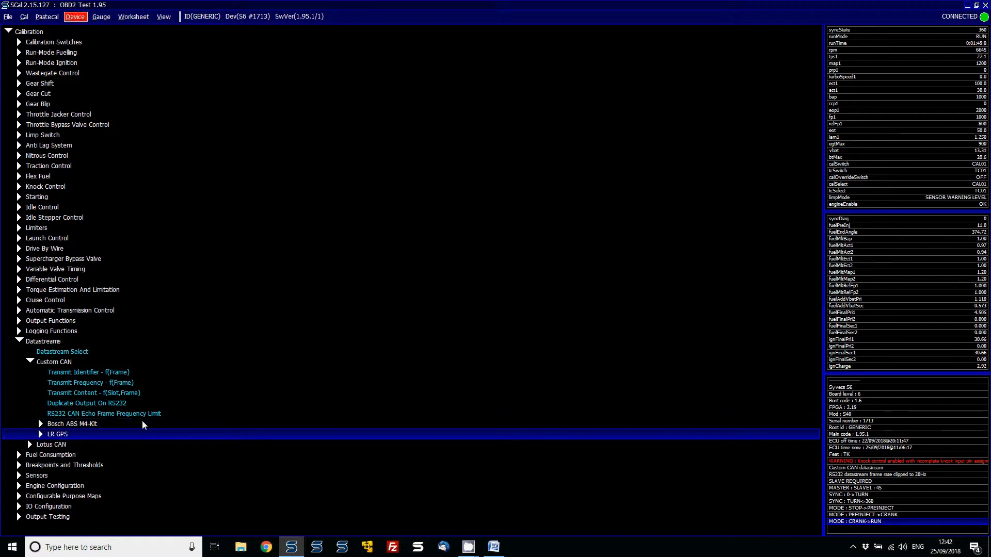
pyautogui.press('Up')
pyautogui.press('Up')
pyautogui.press('Up')
pyautogui.press('Up')
pyautogui.press('Up')
pyautogui.press('Up')
pyautogui.press('Up')
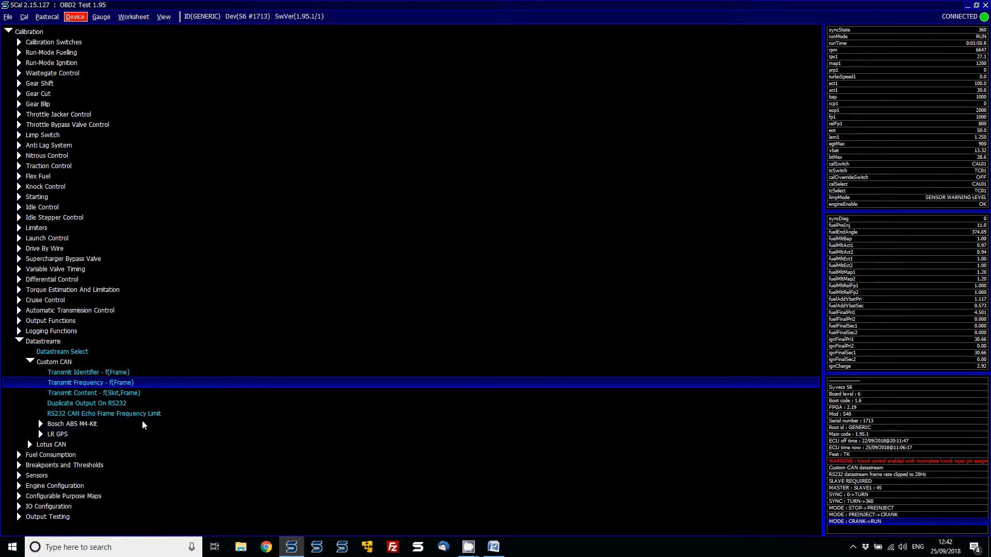
pyautogui.press('Up')
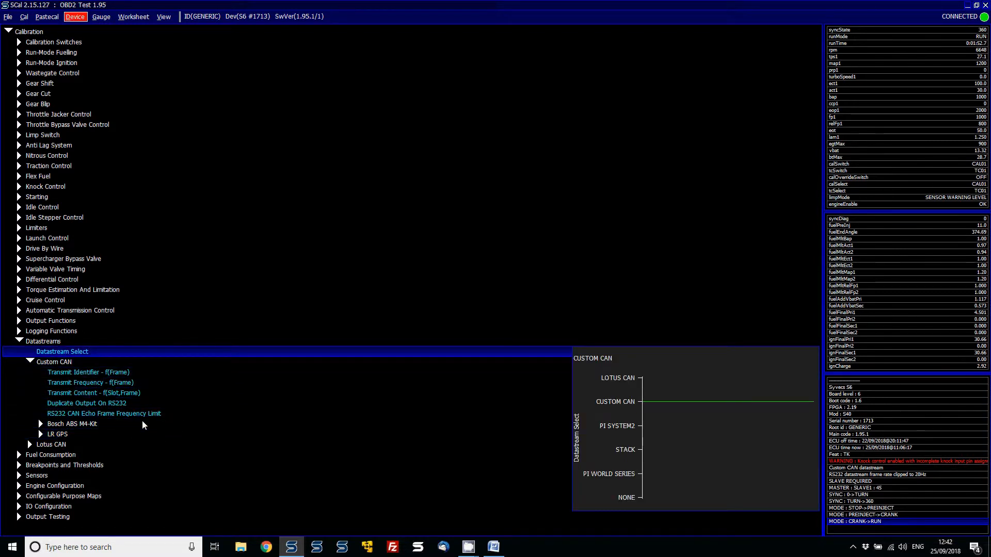
# - Go down the Custom CAN entries to LR GPS and review the receive settings it contains
pyautogui.press('Down')
pyautogui.press('Down')
pyautogui.press('Down')
pyautogui.press('Down')
pyautogui.press('Down')
pyautogui.press('Down')
pyautogui.press('Down')
pyautogui.press('Down')
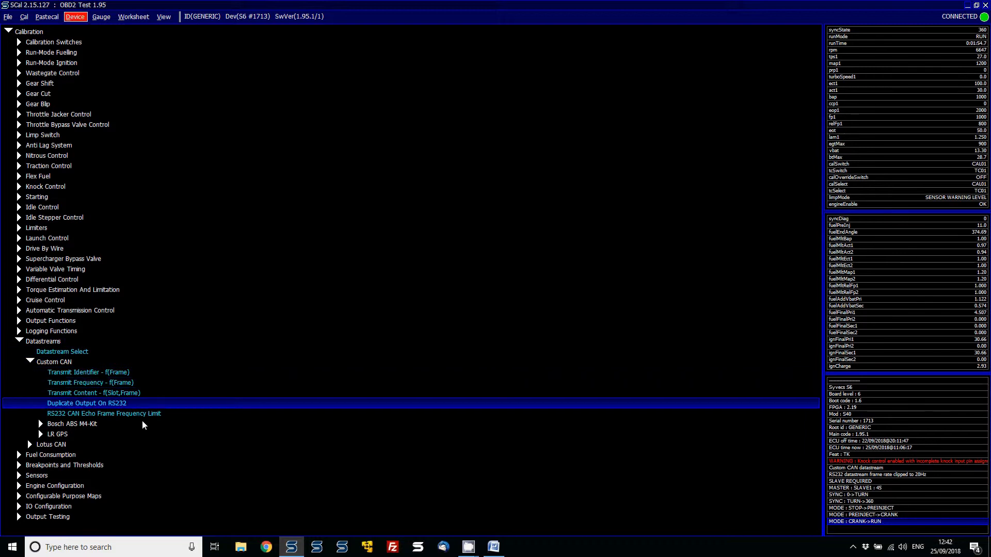
pyautogui.press('Right')
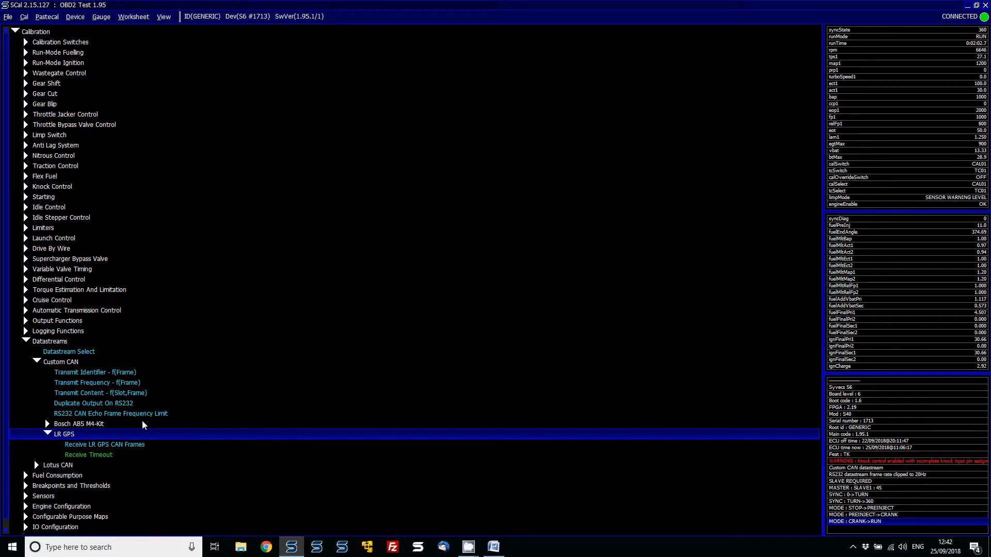
pyautogui.press('Left')
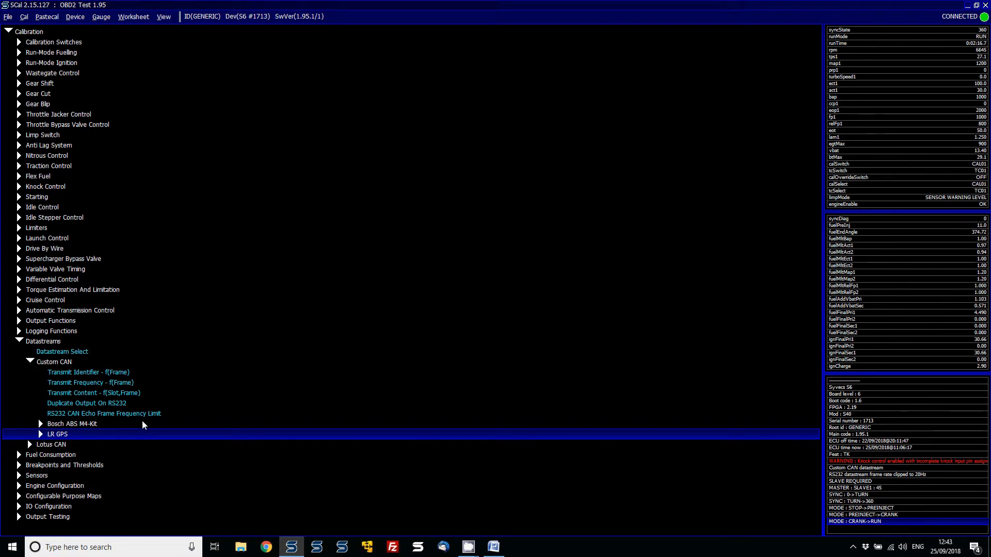
# - Collapse the Datastreams branch and expand IO Configuration in the calibration tree
pyautogui.press('Up')
pyautogui.press('Up')
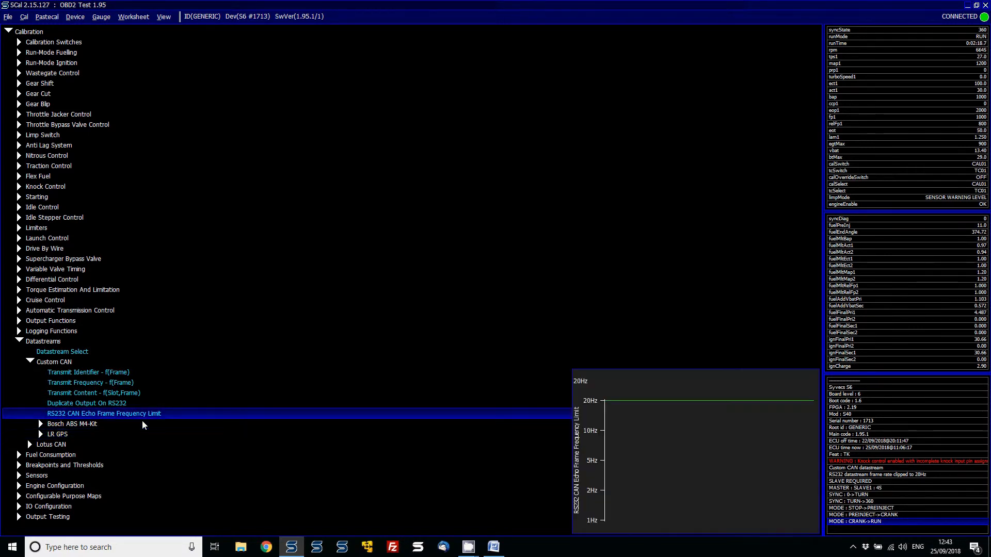
pyautogui.press('Left')
pyautogui.press('Up')
pyautogui.press('Up')
pyautogui.press('Left')
pyautogui.press('End')
pyautogui.press('Up')
pyautogui.press('Right')
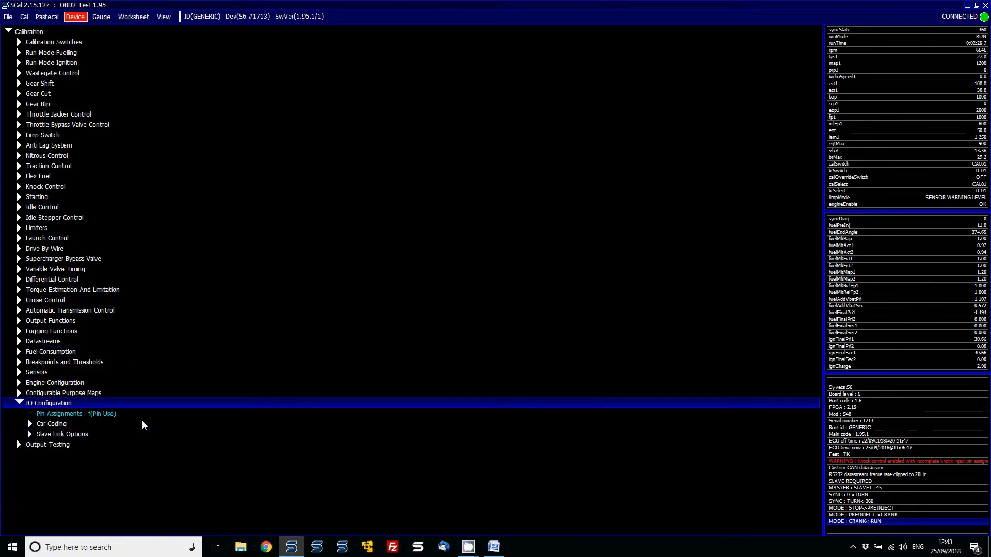
# - Check the Accel Rx Enable and Gyro Rx Enable settings under Slave Link Options
pyautogui.press('Down')
pyautogui.press('Down')
pyautogui.press('Down')
pyautogui.press('Right')
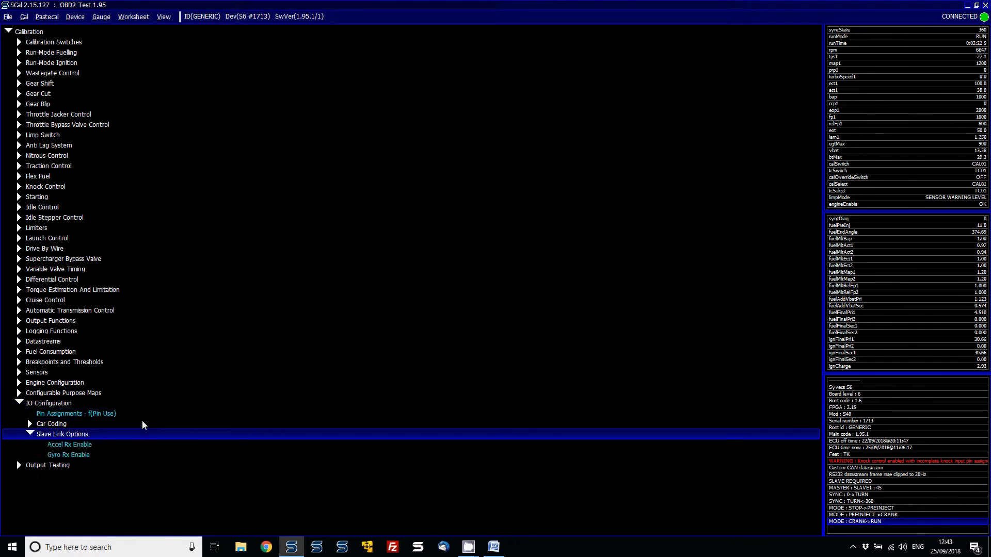
pyautogui.press('Down')
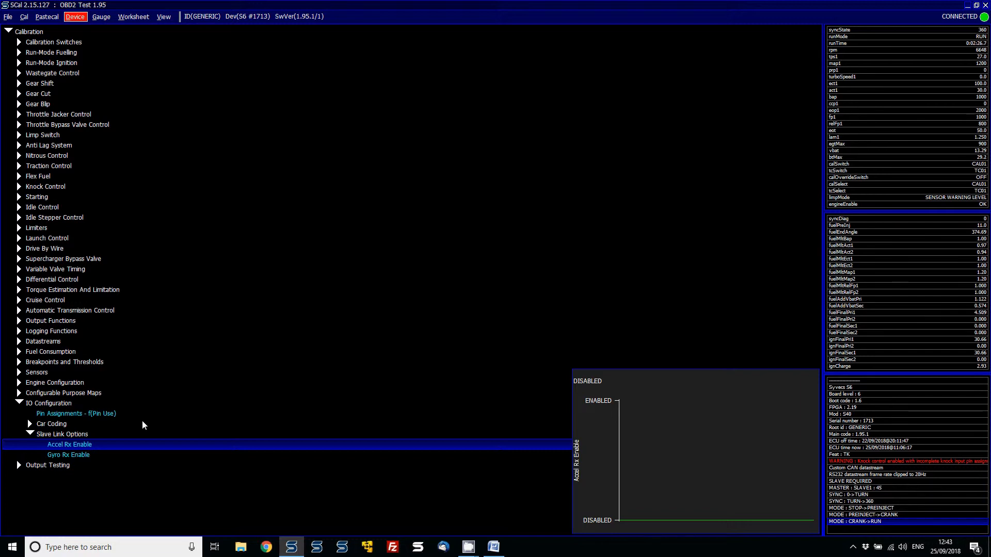
pyautogui.press('Down')
# - Go back up the calibration tree from Slave Link Options to Datastreams and expand it
pyautogui.press('Up')
pyautogui.press('Up')
pyautogui.press('Up')
pyautogui.press('Up')
pyautogui.press('Up')
pyautogui.press('Up')
pyautogui.press('Up')
pyautogui.press('Up')
pyautogui.press('Up')
pyautogui.press('Up')
pyautogui.press('Up')
pyautogui.press('Up')
pyautogui.press('Up')
pyautogui.press('Down')
pyautogui.press('Down')
pyautogui.press('Right')
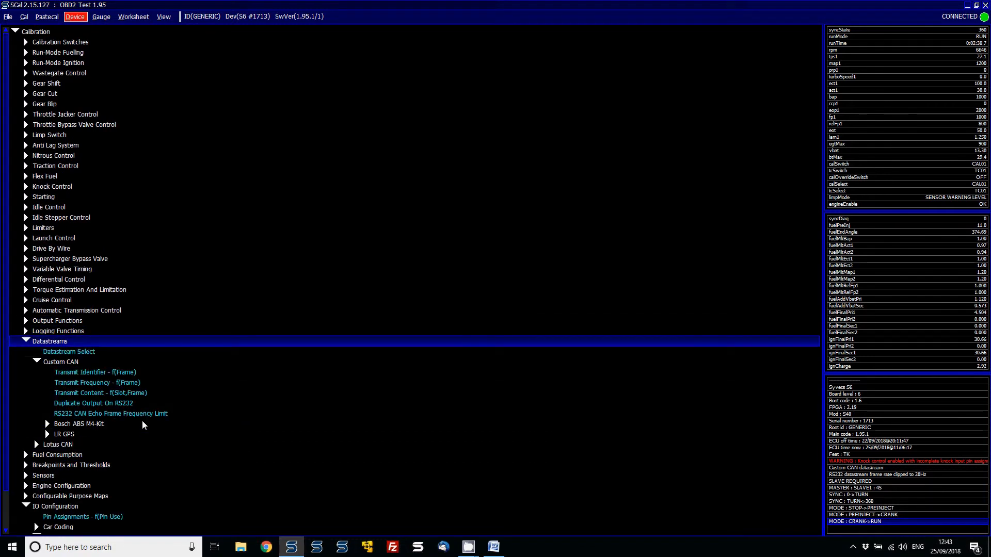
# - Open Receive LR GPS CAN Frames under Custom CAN, examine its GPS options, and return to the calibration tree
pyautogui.press('Down')
pyautogui.press('Down')
pyautogui.press('Down')
pyautogui.press('Down')
pyautogui.press('Down')
pyautogui.press('Down')
pyautogui.press('Down')
pyautogui.press('Down')
pyautogui.press('Down')
pyautogui.press('Right')
pyautogui.press('Down')
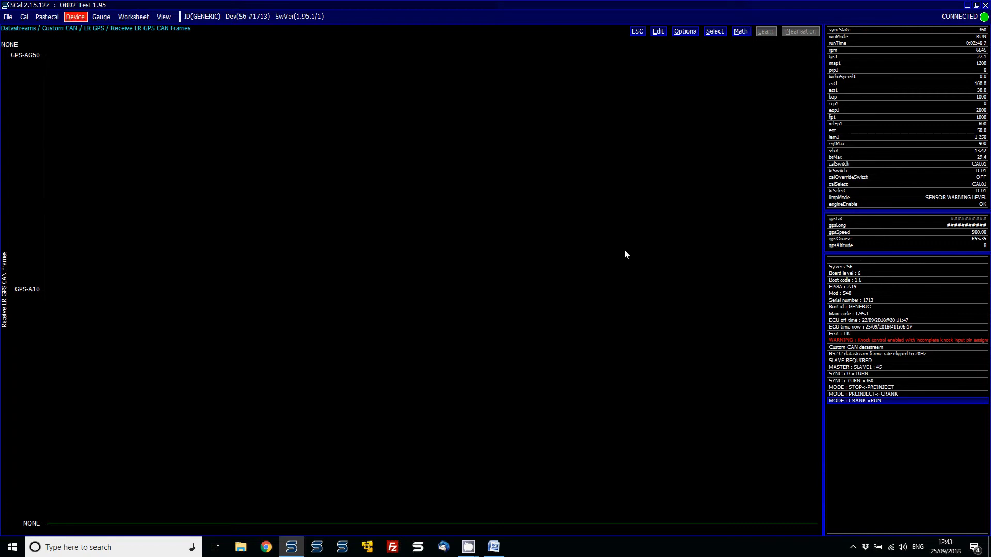
pyautogui.press('Escape')
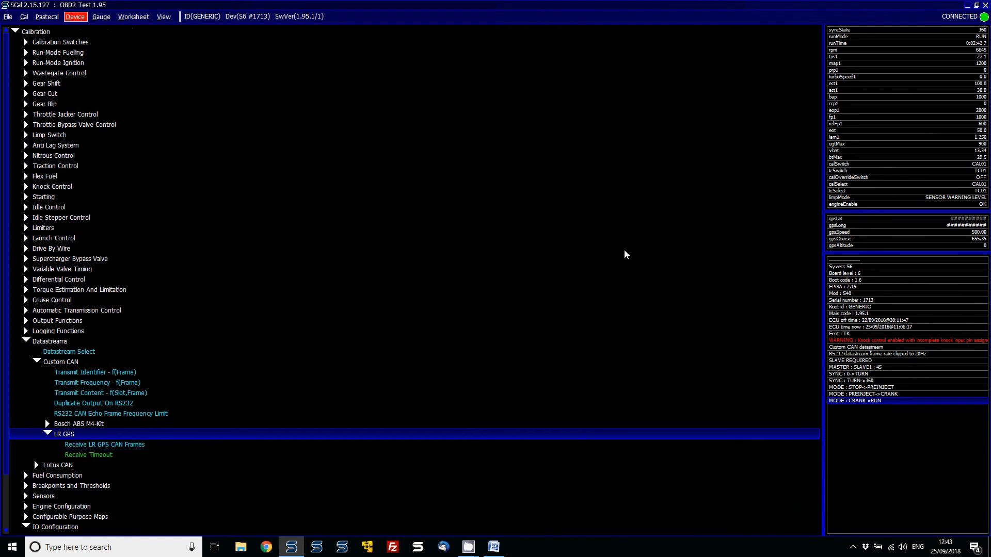
# - Collapse the LR GPS, Custom CAN and Datastreams branches of the calibration tree
pyautogui.press('Left')
pyautogui.press('Up')
pyautogui.press('Left')
pyautogui.press('Left')
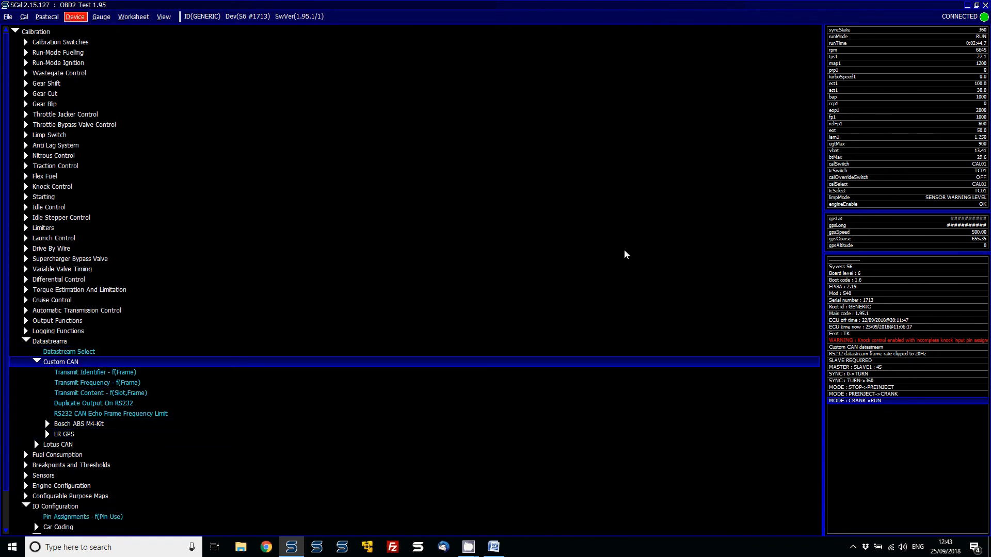
pyautogui.press('Left')
pyautogui.press('Left')
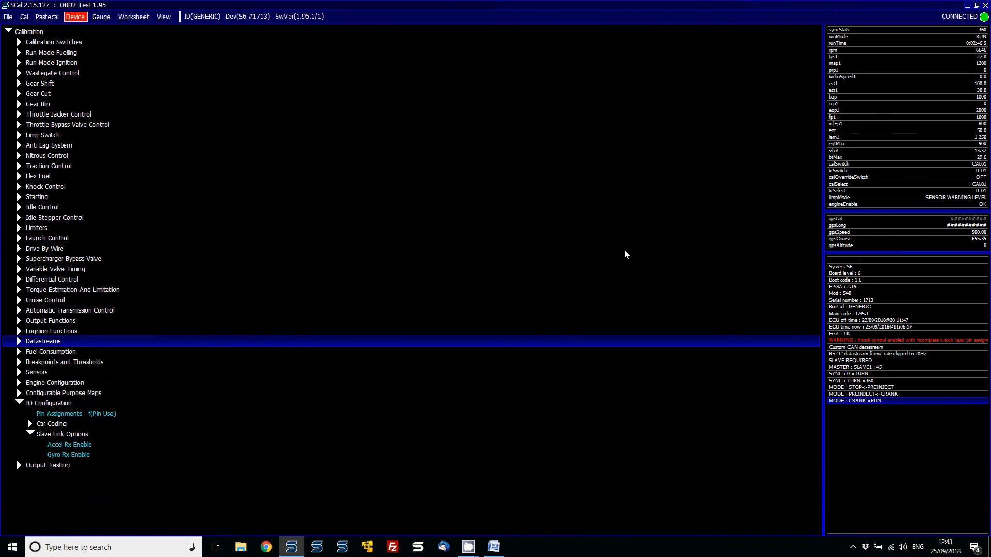